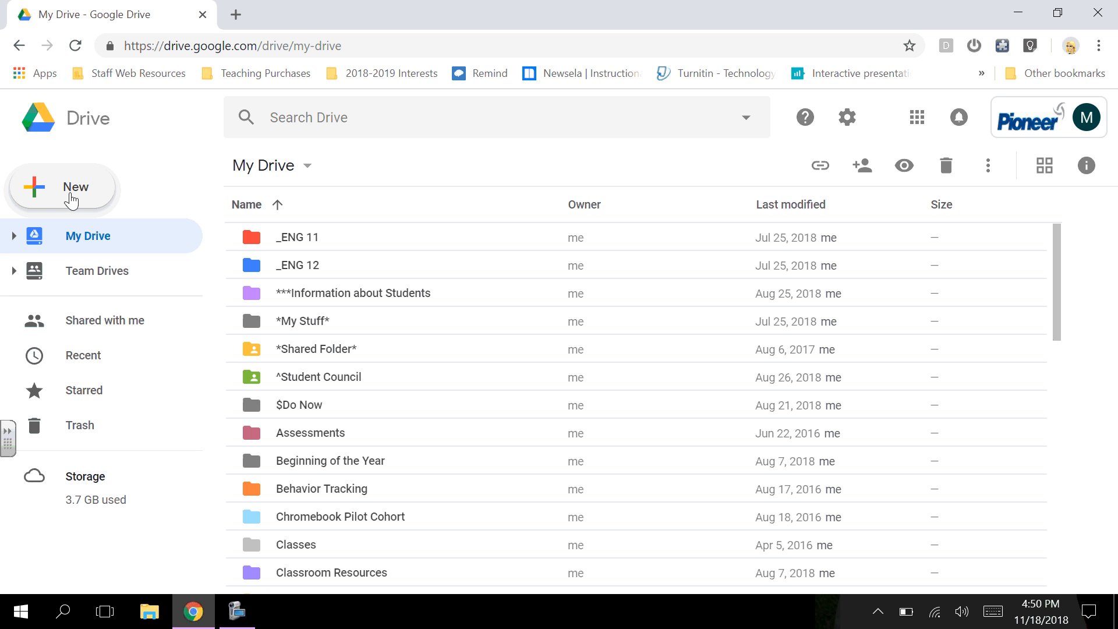
Step: Create a new blank Google Docs document from My Drive's New menu
left_click(78, 195)
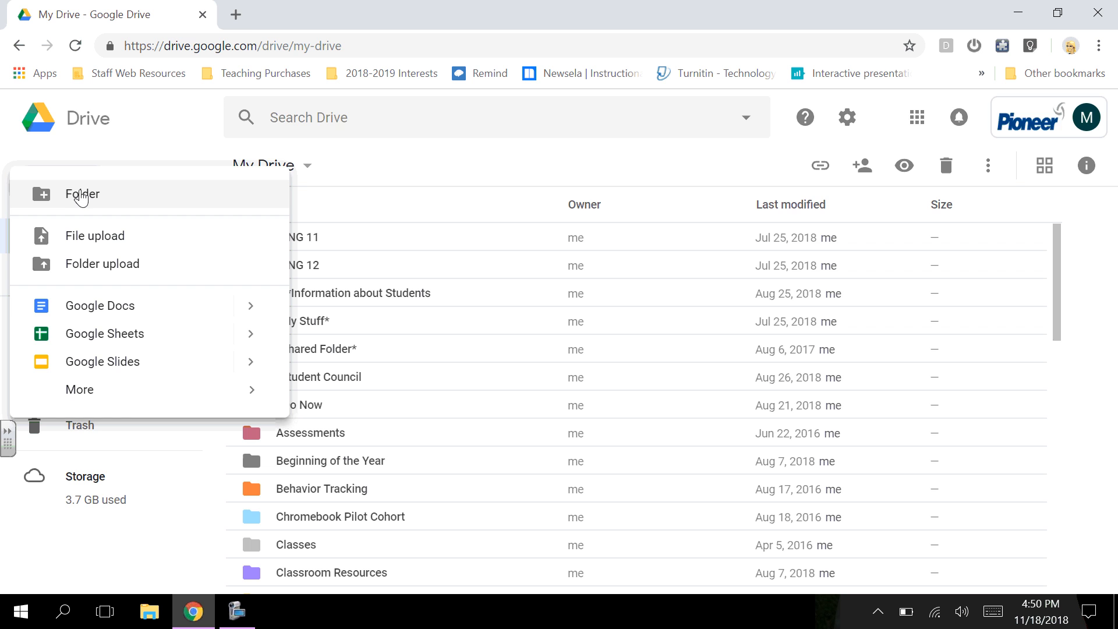
left_click(91, 305)
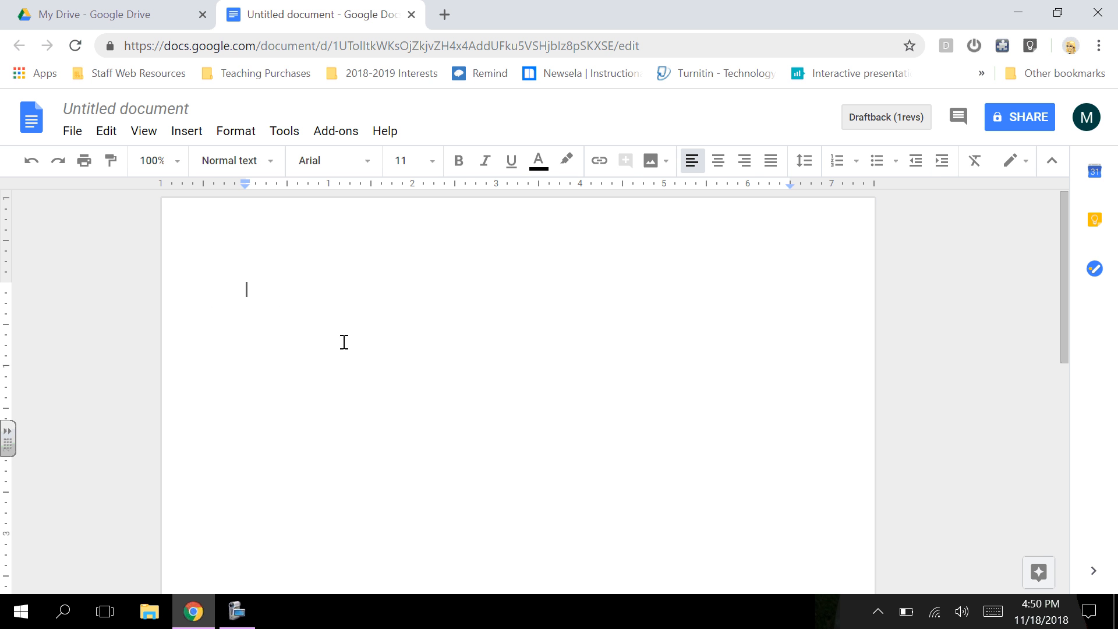
Step: Rename the document to the student's surname followed by 'SP Research Paper'
left_click(129, 108)
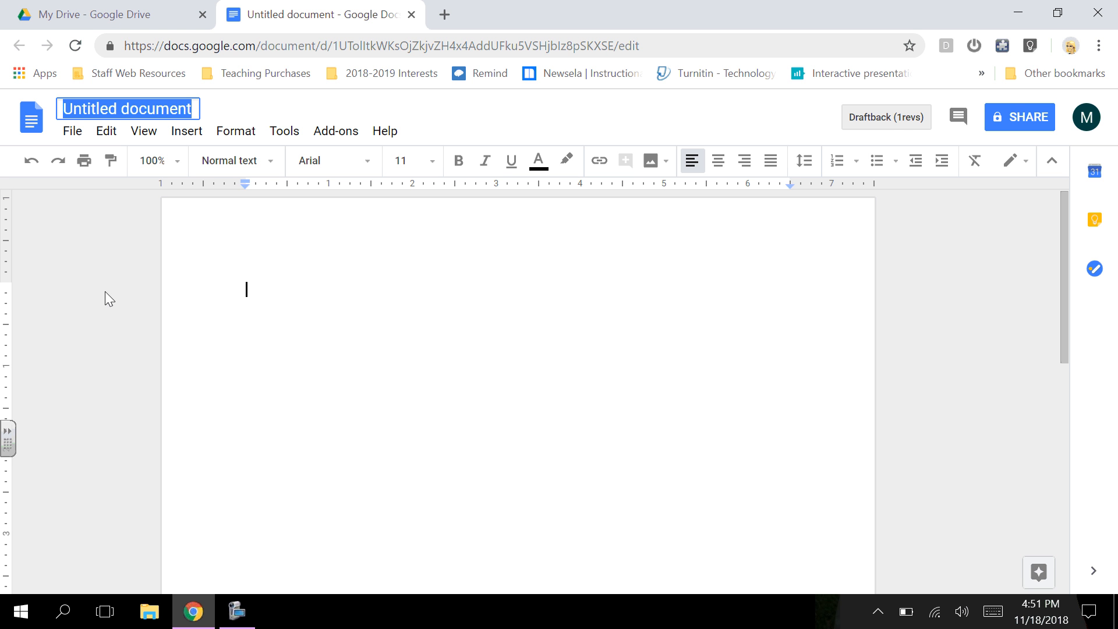
type("Over")
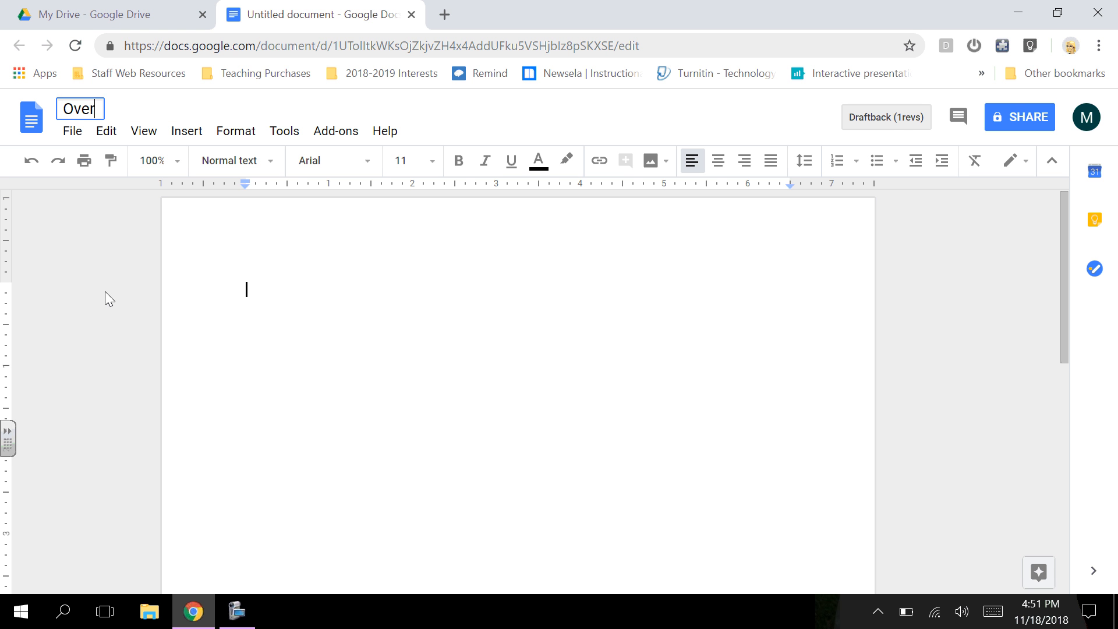
type(" SP Research")
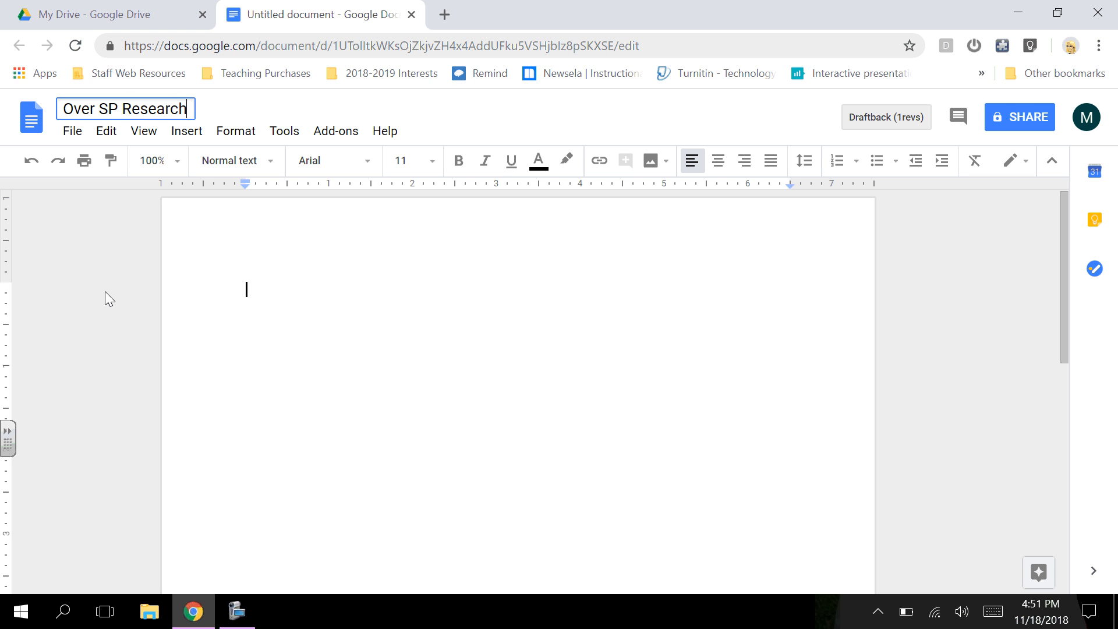
type(" Paper")
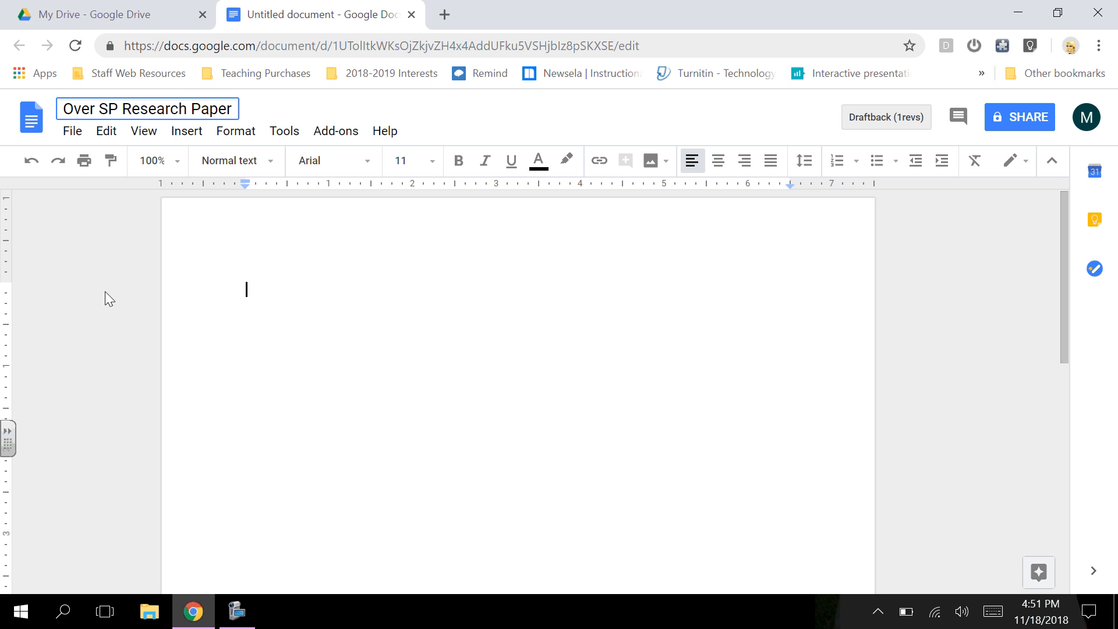
left_click(320, 321)
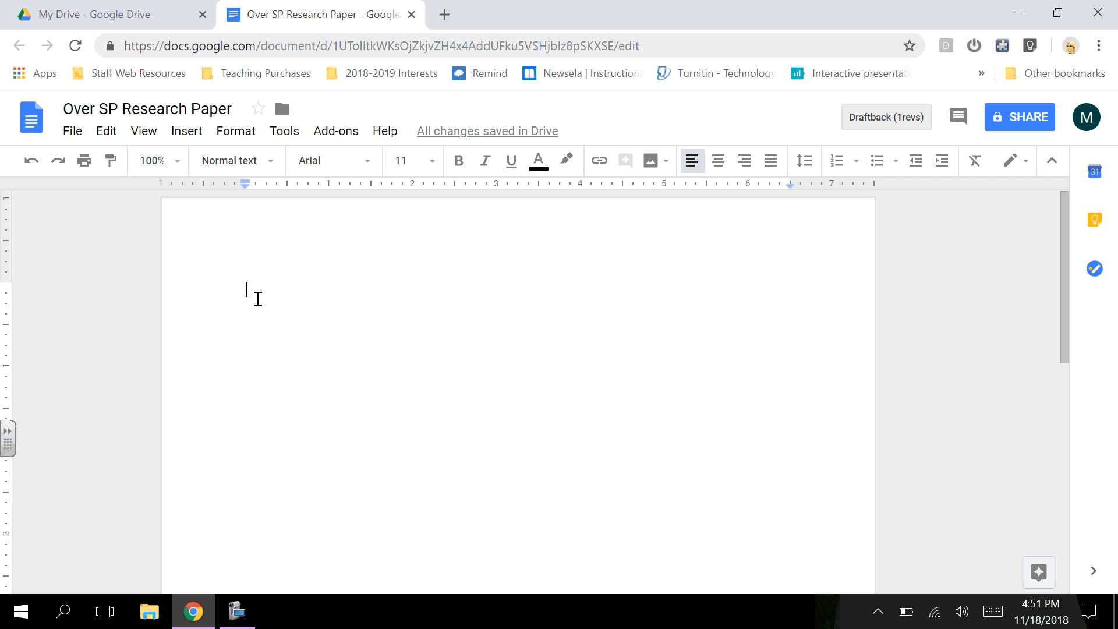
Step: Give the first page a separate header in Times New Roman 12 and start a new line in it
double_click(263, 232)
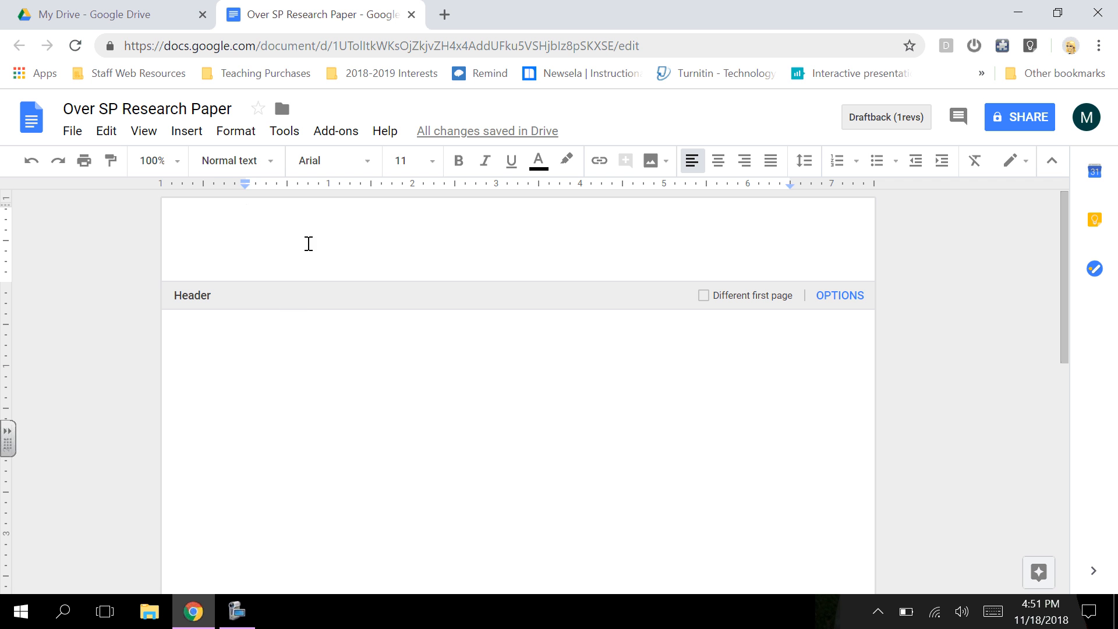
left_click(704, 297)
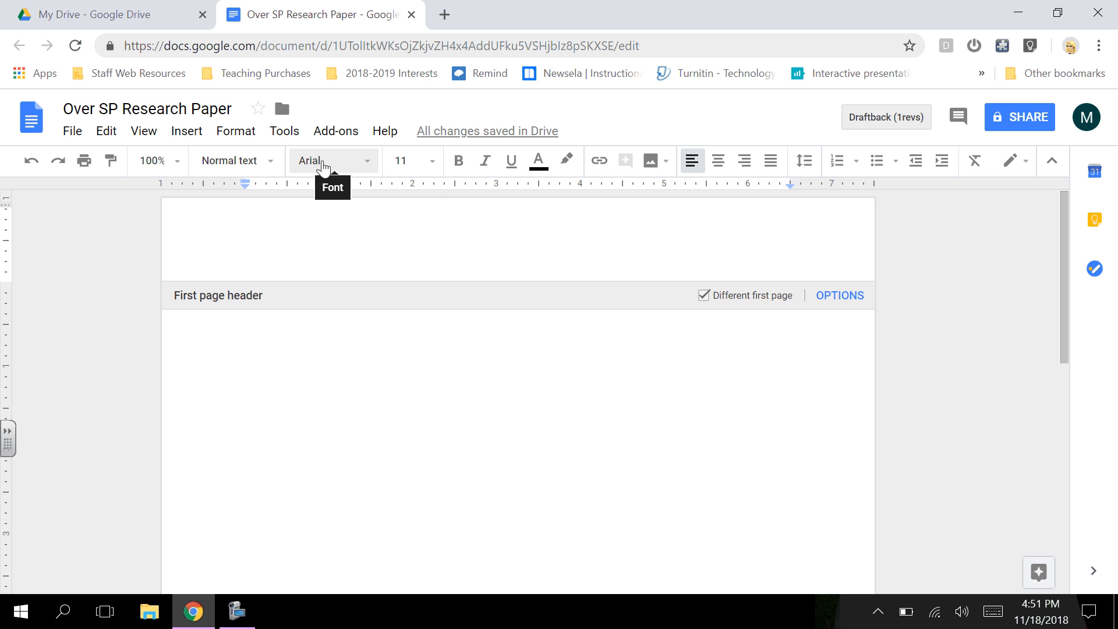
left_click(354, 160)
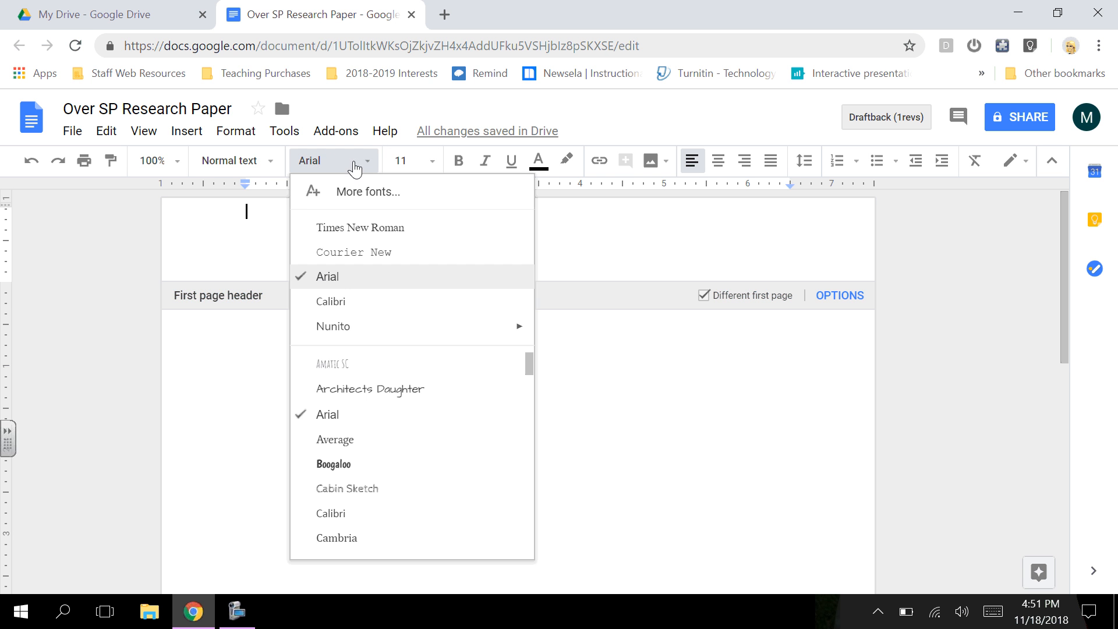
left_click(361, 224)
left_click(417, 163)
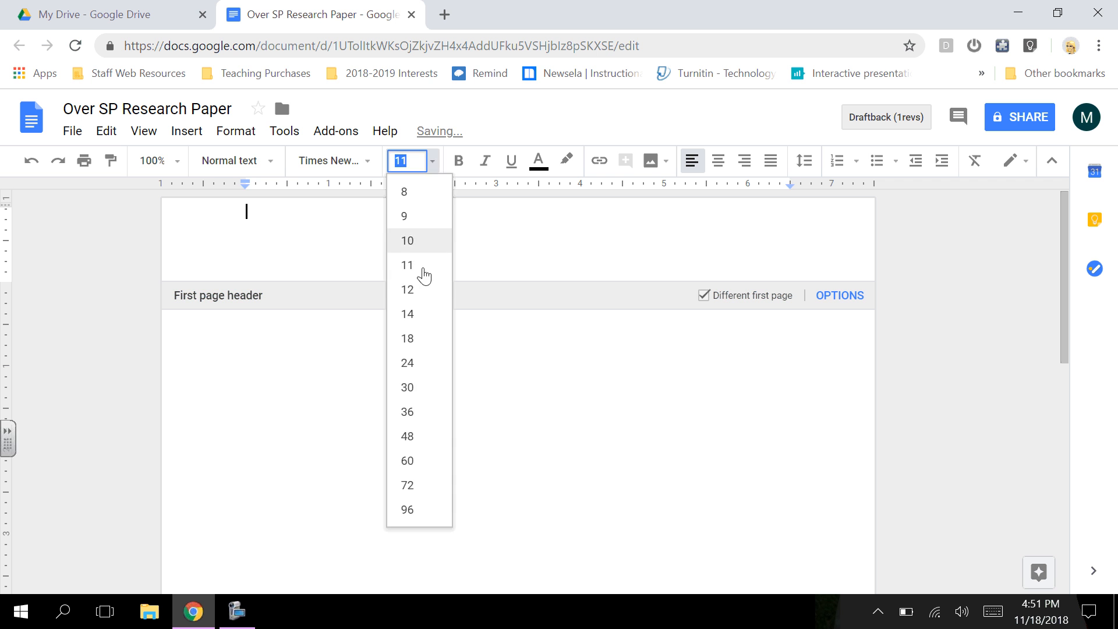
left_click(418, 291)
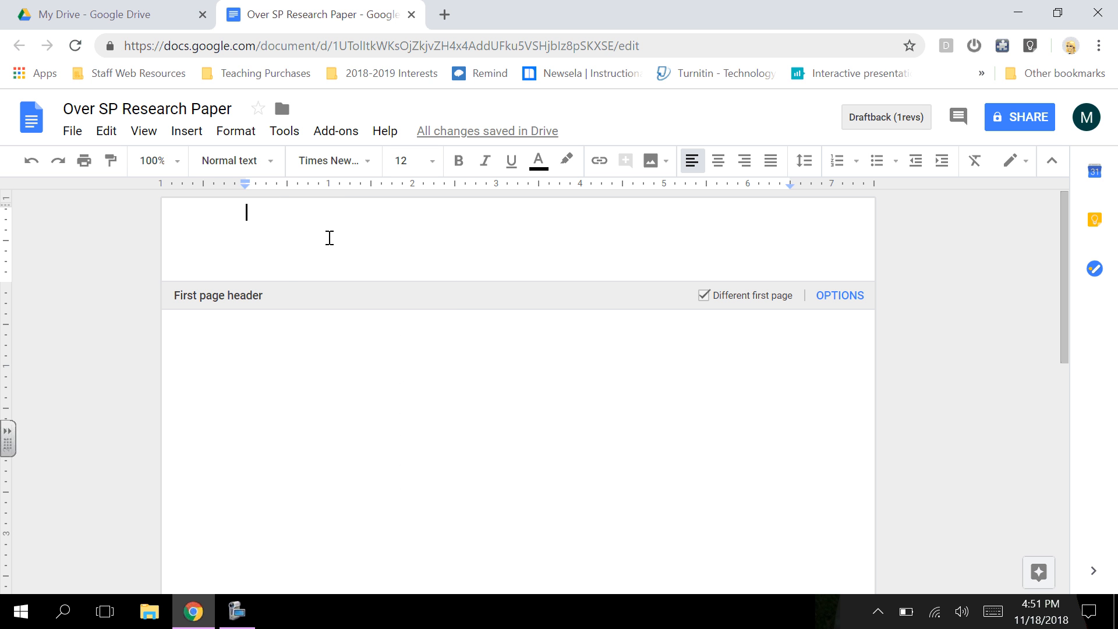
key("Return")
Step: Write 'Running head: TITLE' in the first-page header, then return to the body
type("Ru")
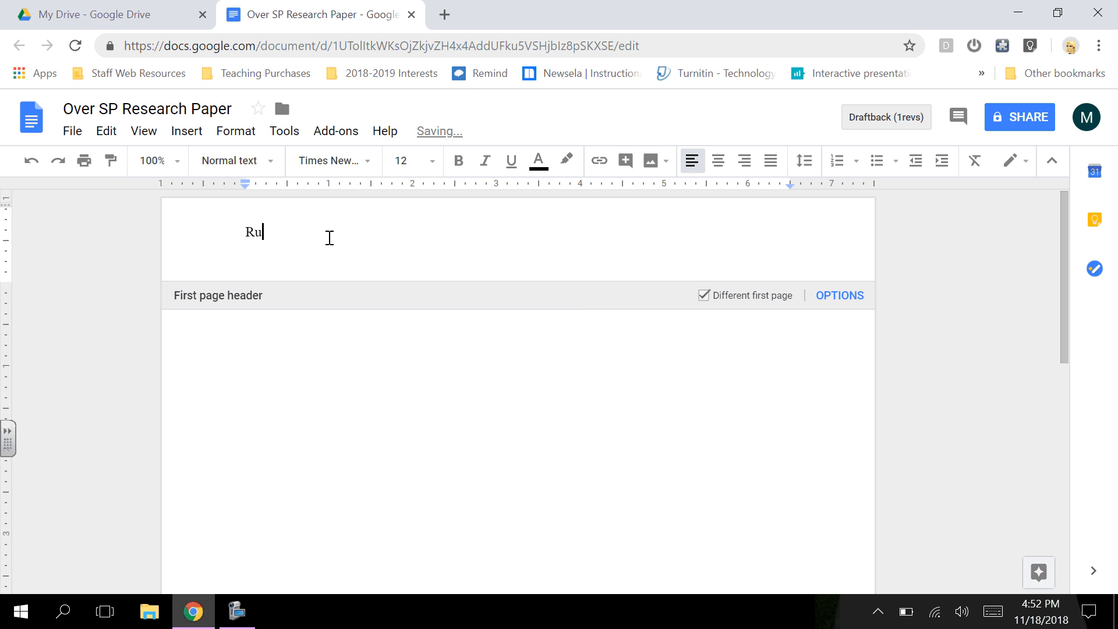
type("nning head: TITLE")
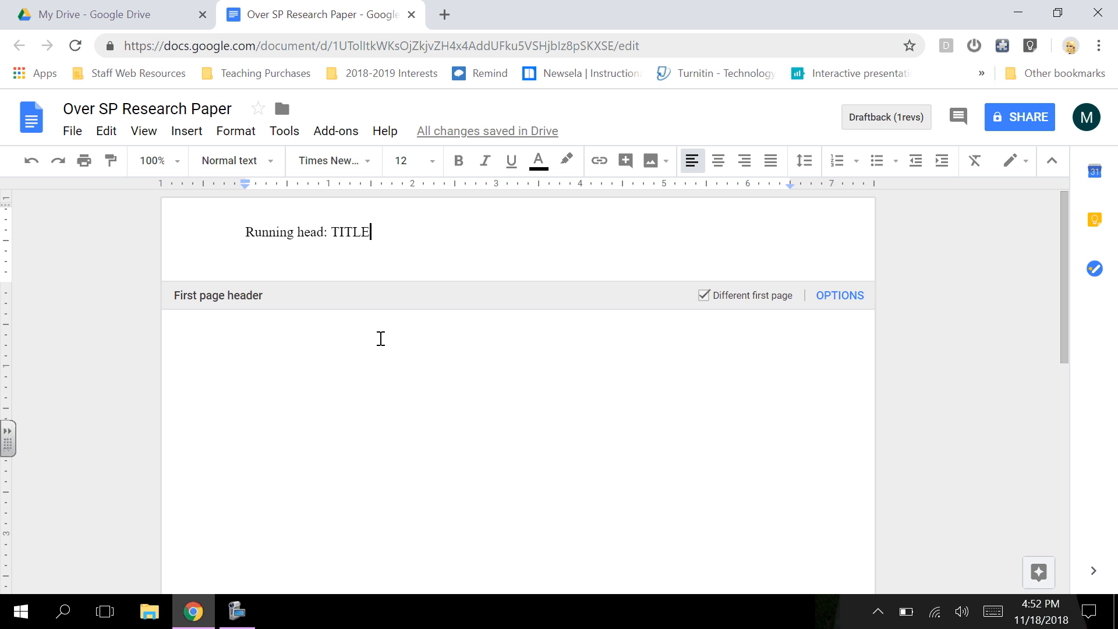
left_click(510, 350)
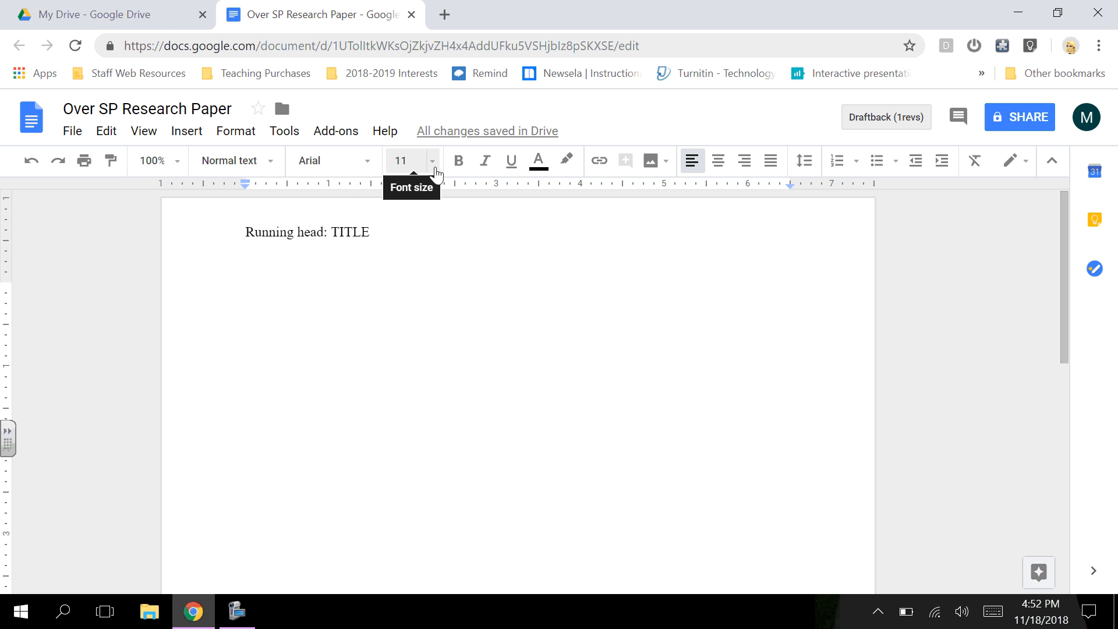
Step: Set the body text to Times New Roman 12 with centred alignment
left_click(362, 166)
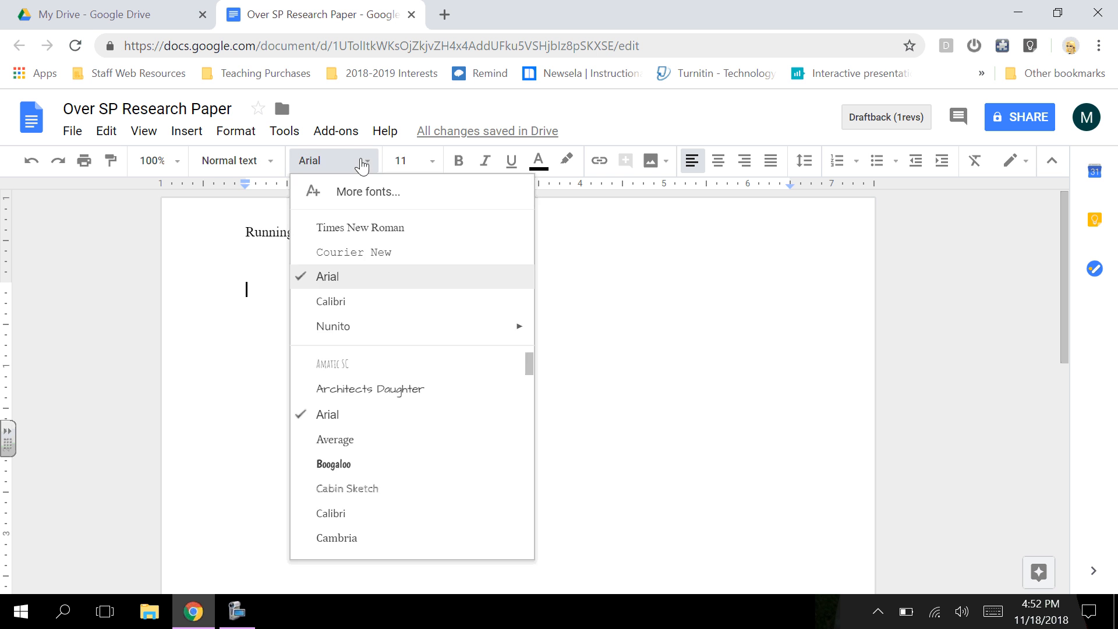
left_click(352, 228)
left_click(413, 162)
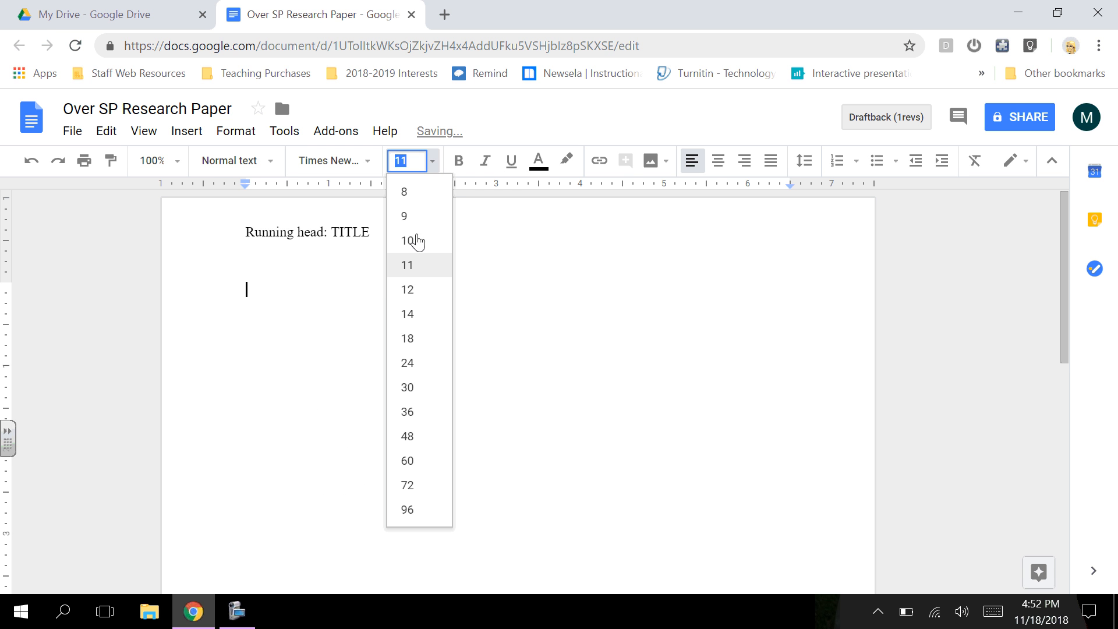
left_click(415, 289)
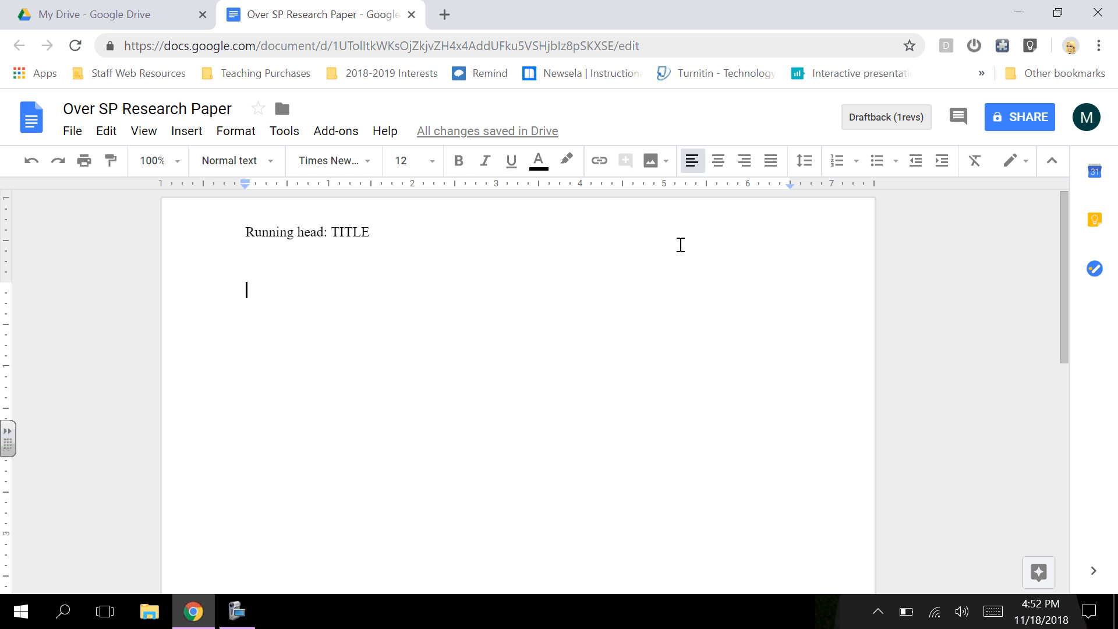
left_click(720, 166)
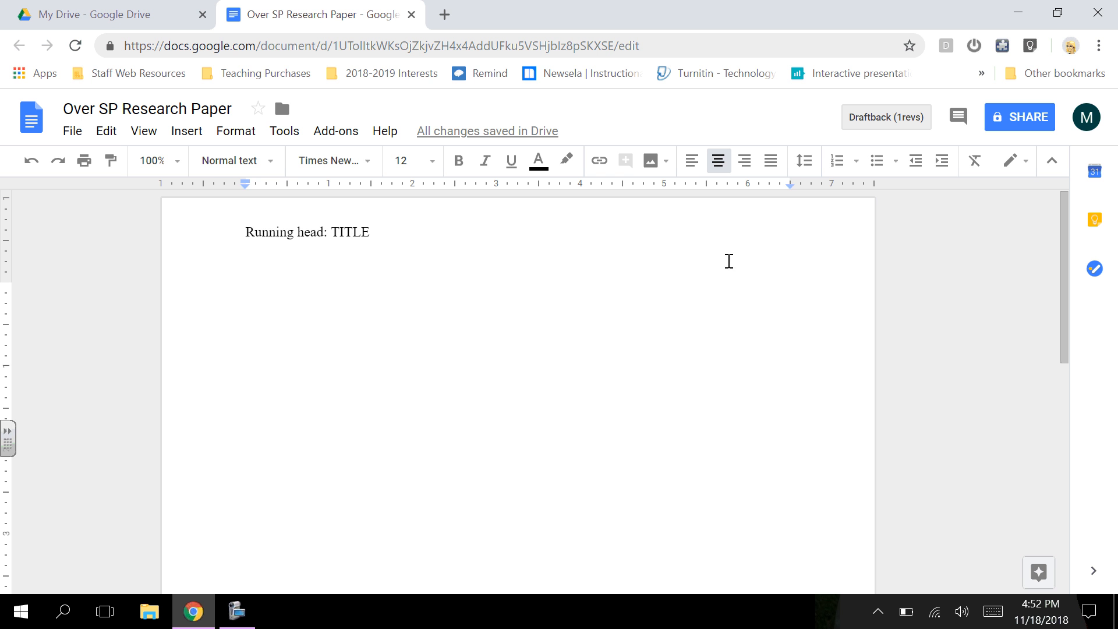
Step: Make the body double-spaced and add two blank lines at the top of the title page
left_click(806, 164)
left_click(815, 264)
key("Return")
key("Return")
key("Return")
key("Return")
key("Return")
key("Return")
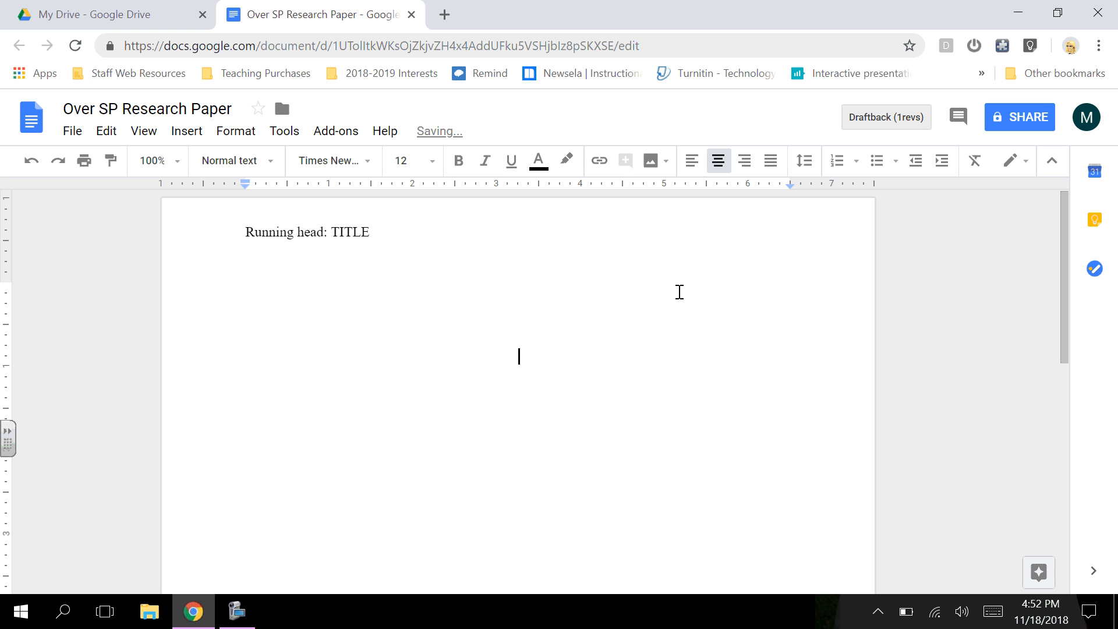
key("Return")
key("Return")
key("Return")
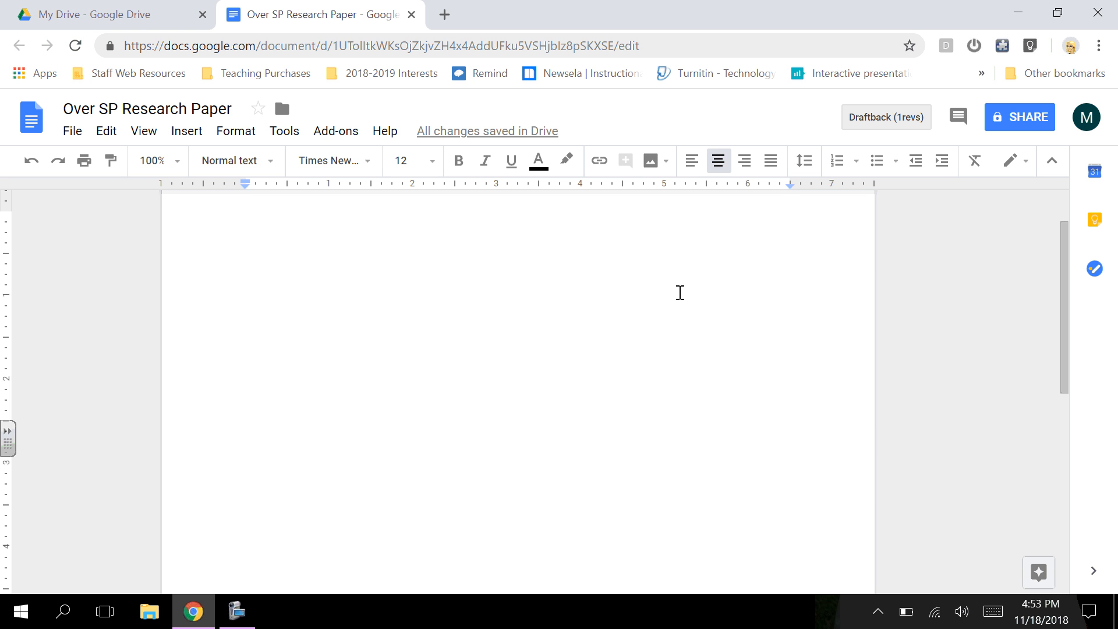
Step: Type the centred lines: Title, the student's name, Pioneer Career and Technology Center, Teaching Professions
type("Title")
key("Return")
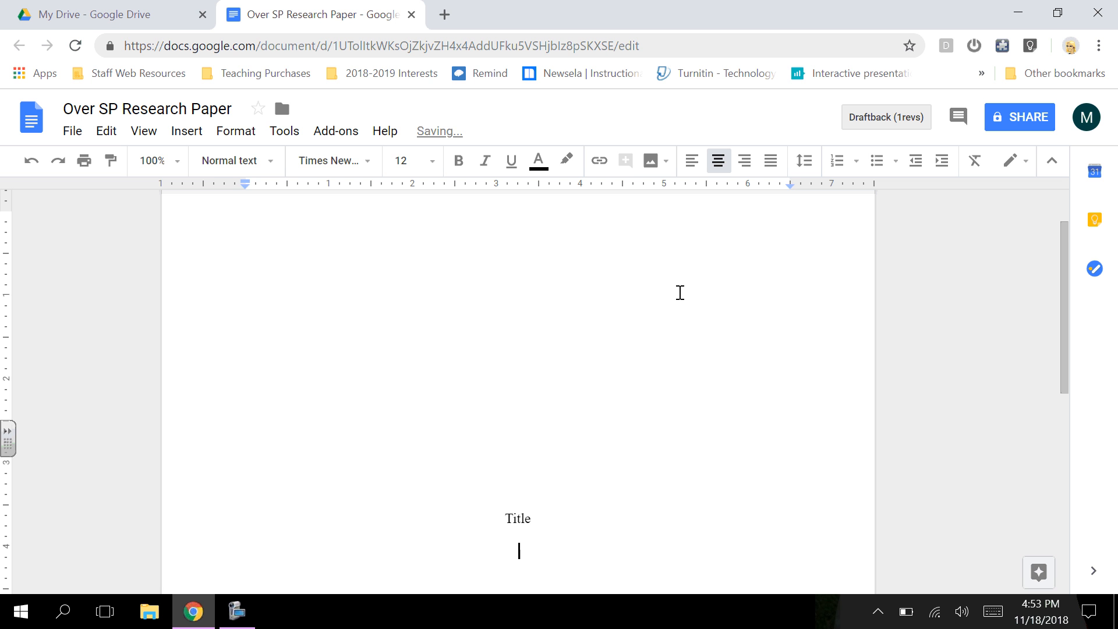
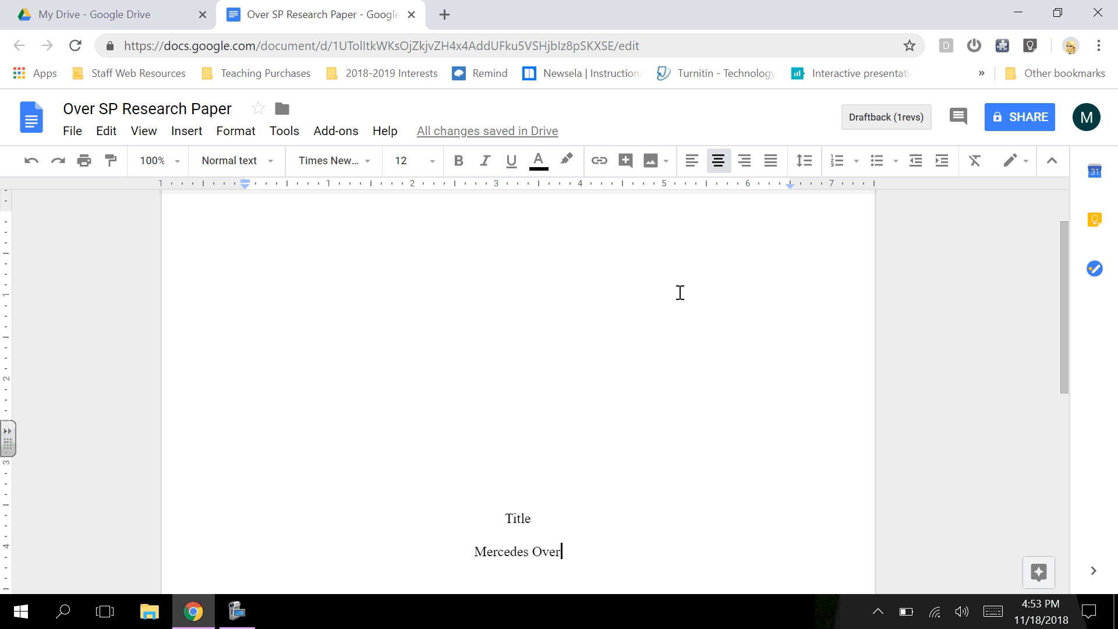
key("Return")
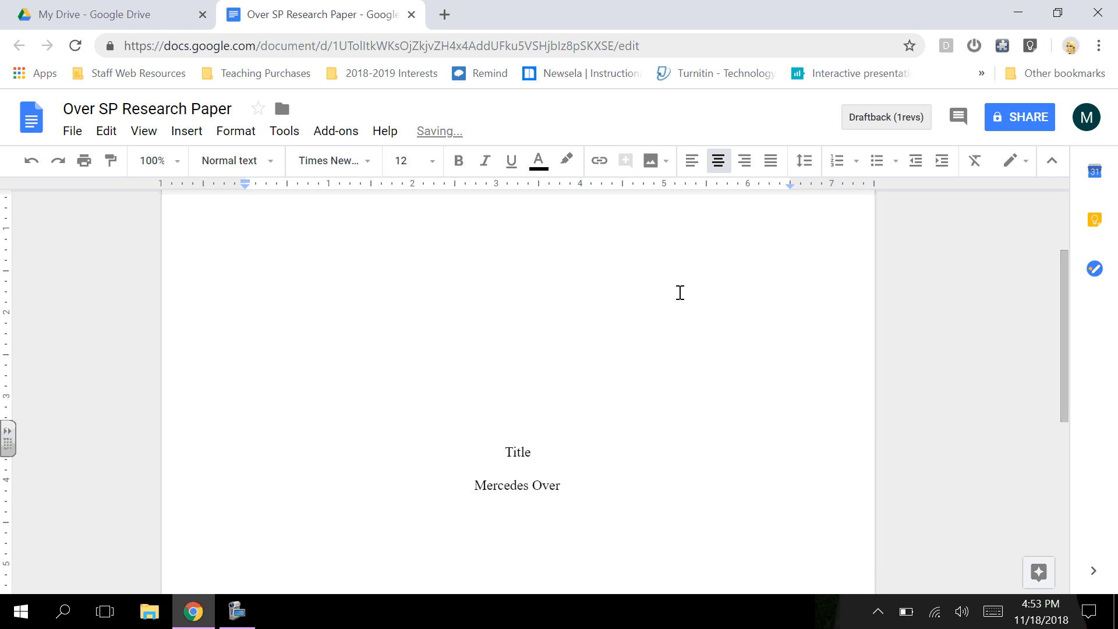
type("Pioneer Career ")
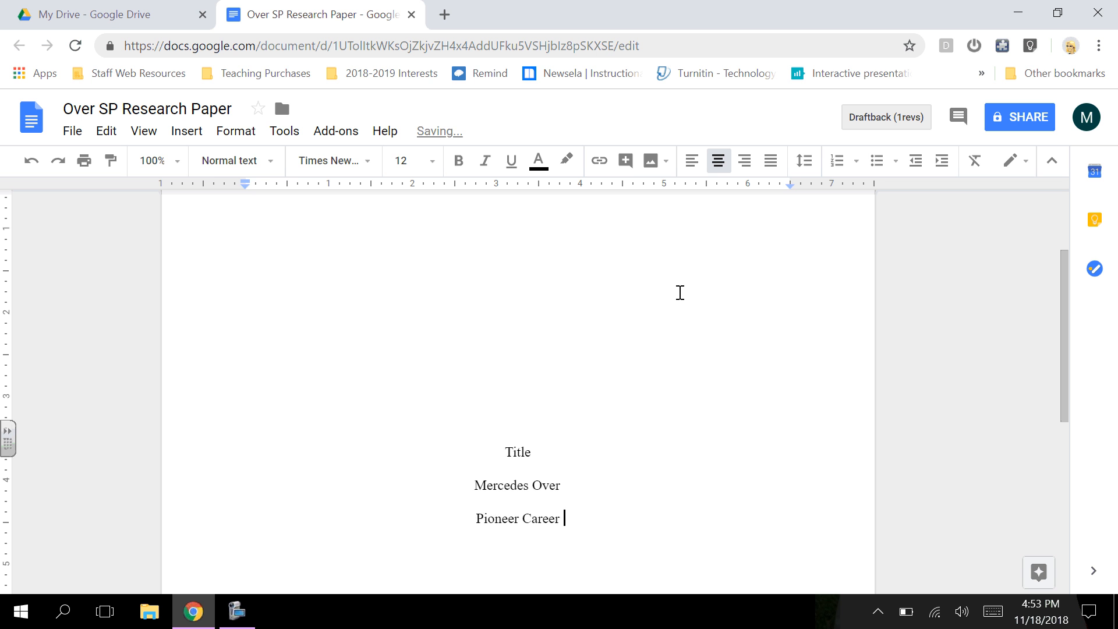
type("and Techn")
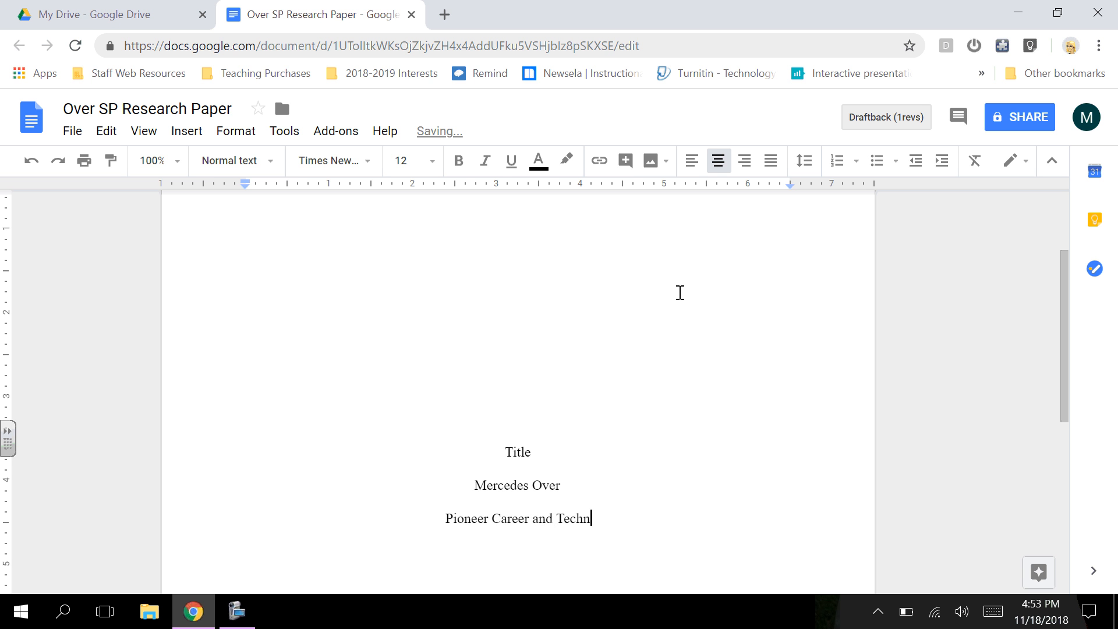
type("ology Center")
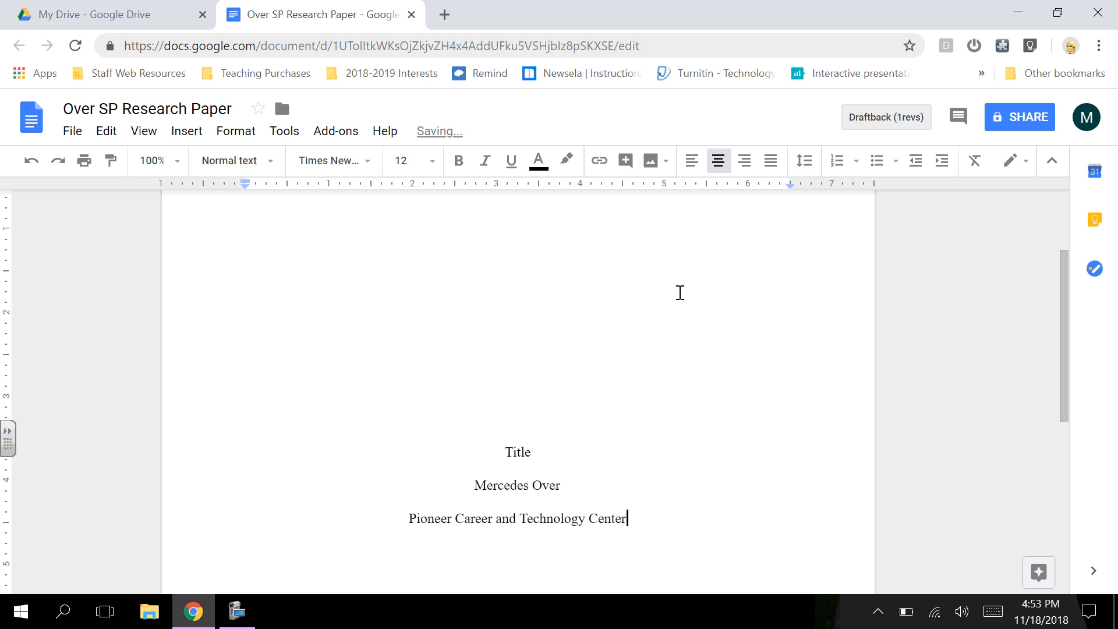
key("Return")
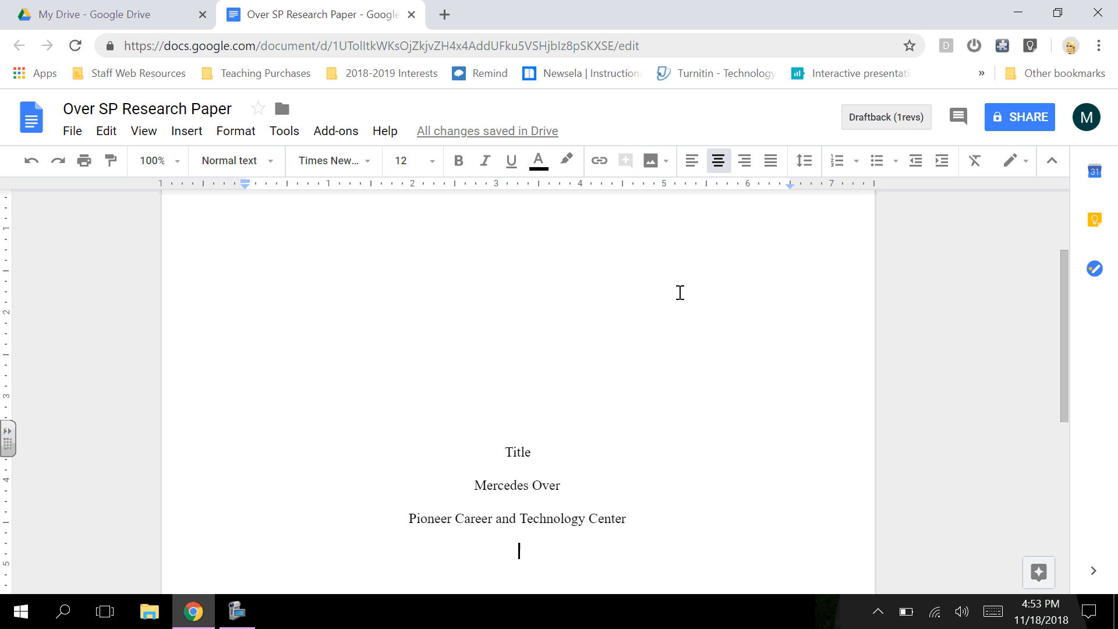
type("Teaching P")
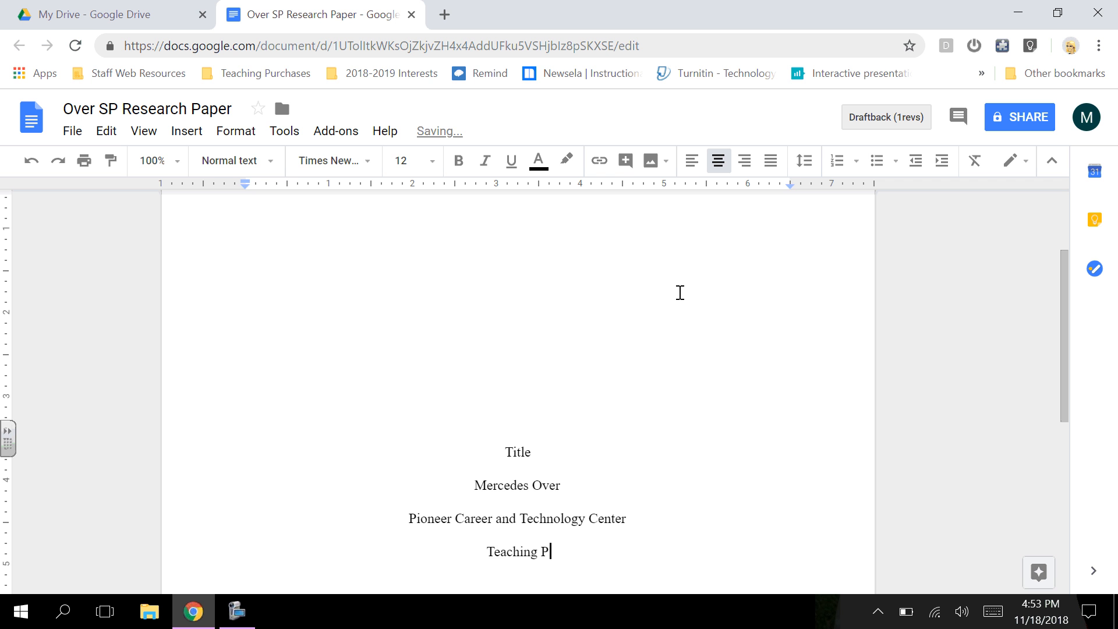
type("rofessions")
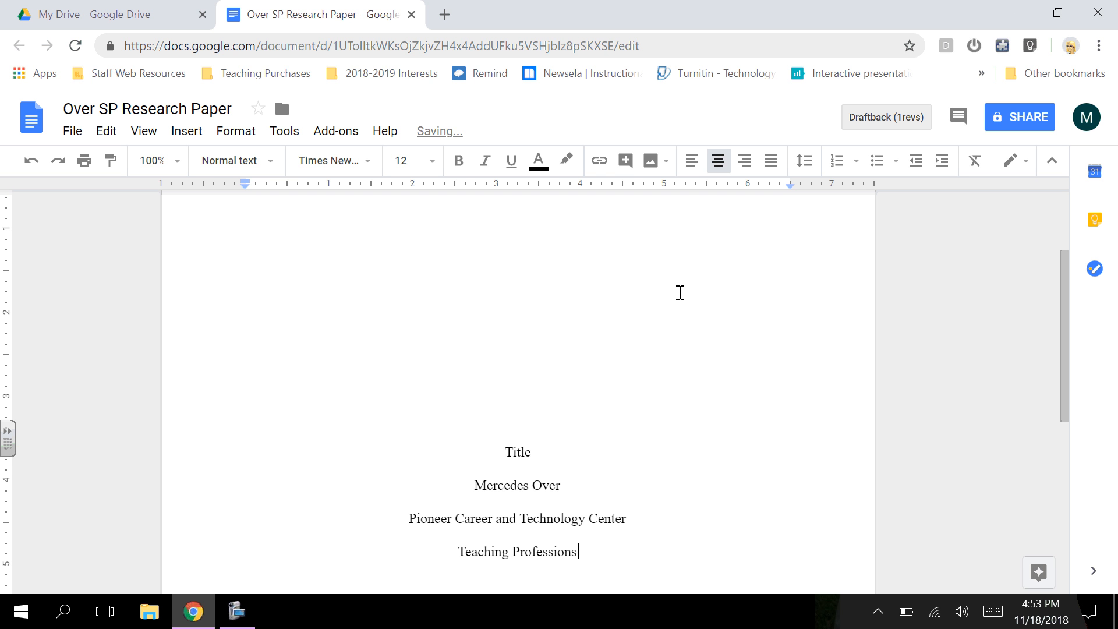
scroll(550, 524, "down", 2)
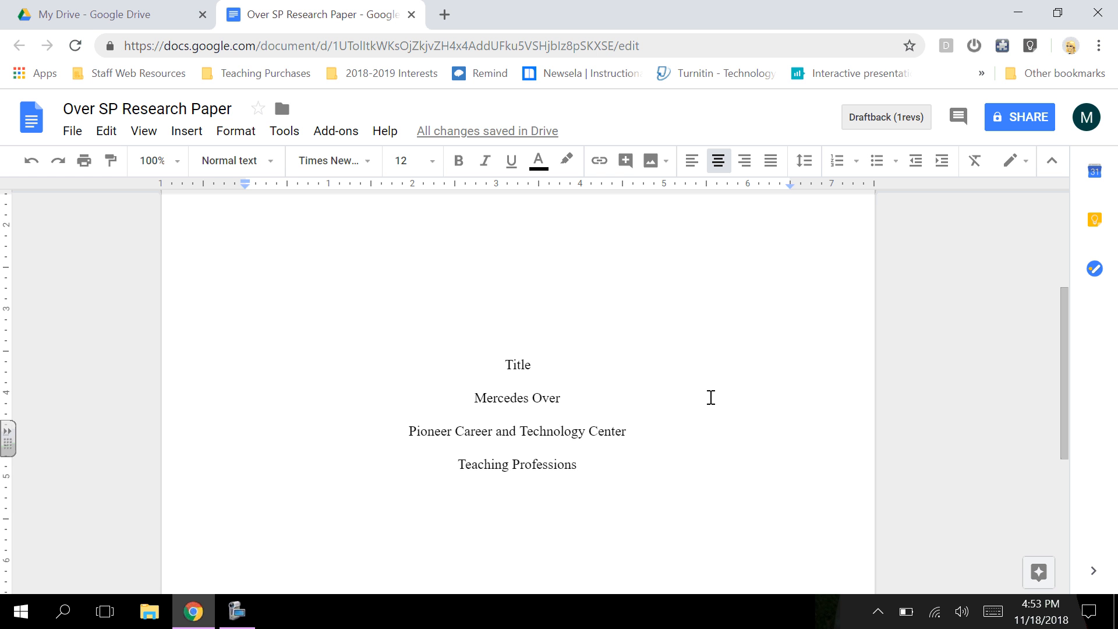
Step: Add blank lines after Teaching Professions until the document reaches page 2
key("Return")
key("Return")
key("Return")
key("Return")
key("Return")
key("Return")
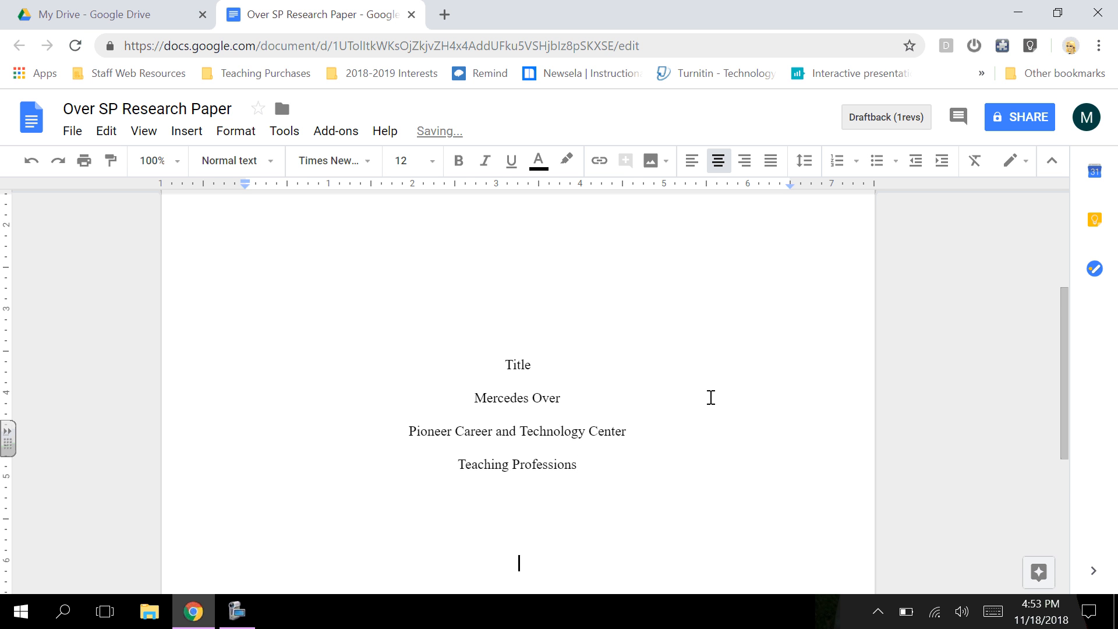
key("Return")
key("Return")
key("Return")
key("Return")
key("Return")
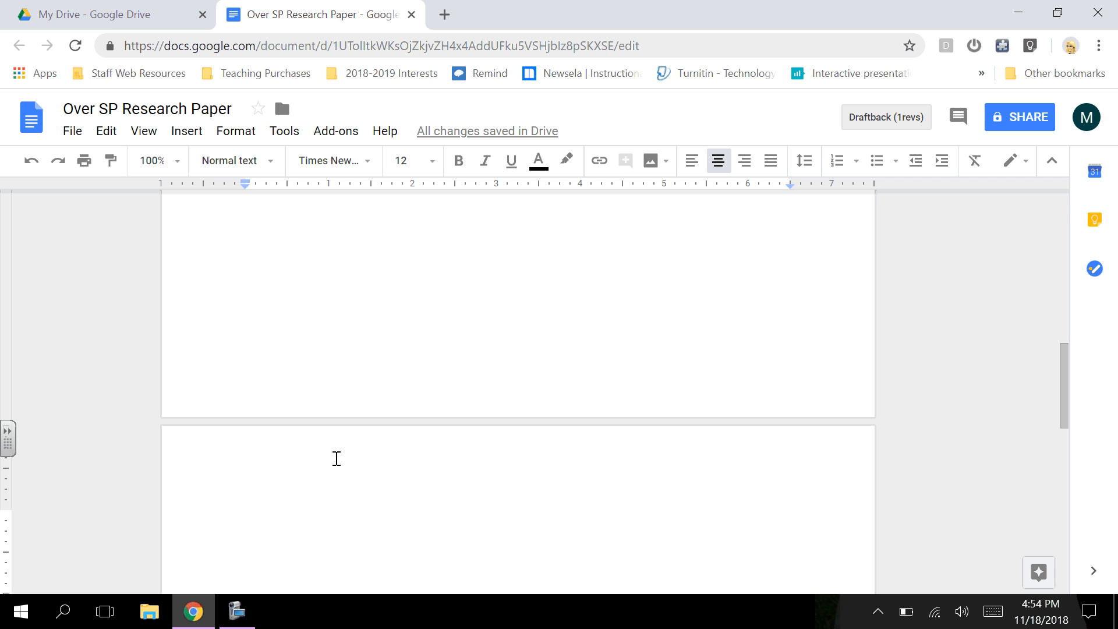
Step: Set the page 2 header to Times New Roman 12 and type TITLE in it
double_click(261, 449)
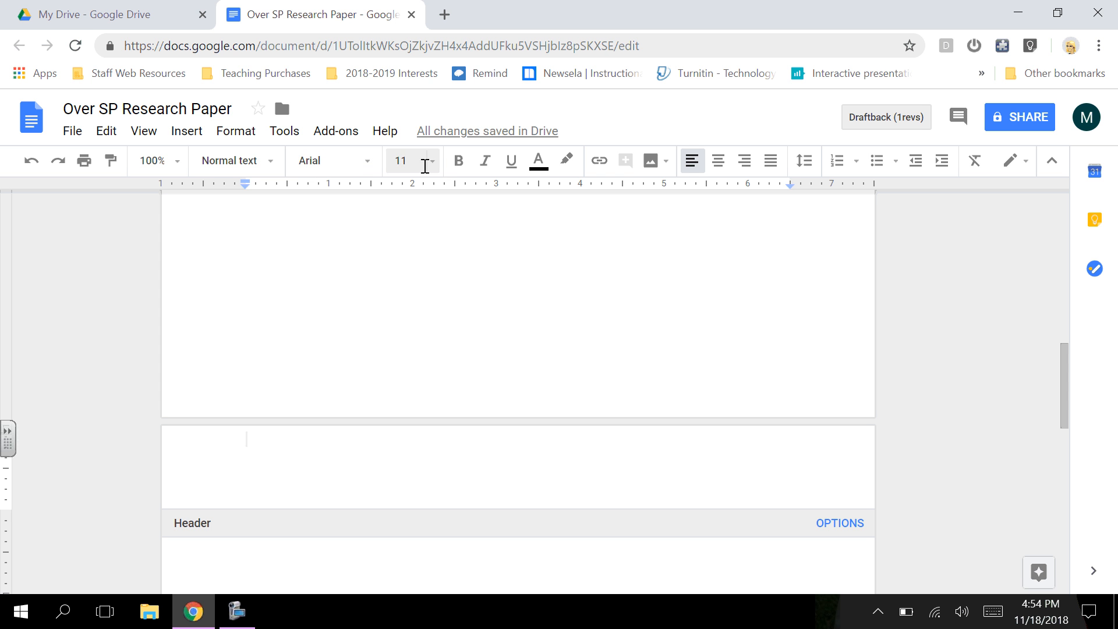
left_click(349, 174)
left_click(349, 226)
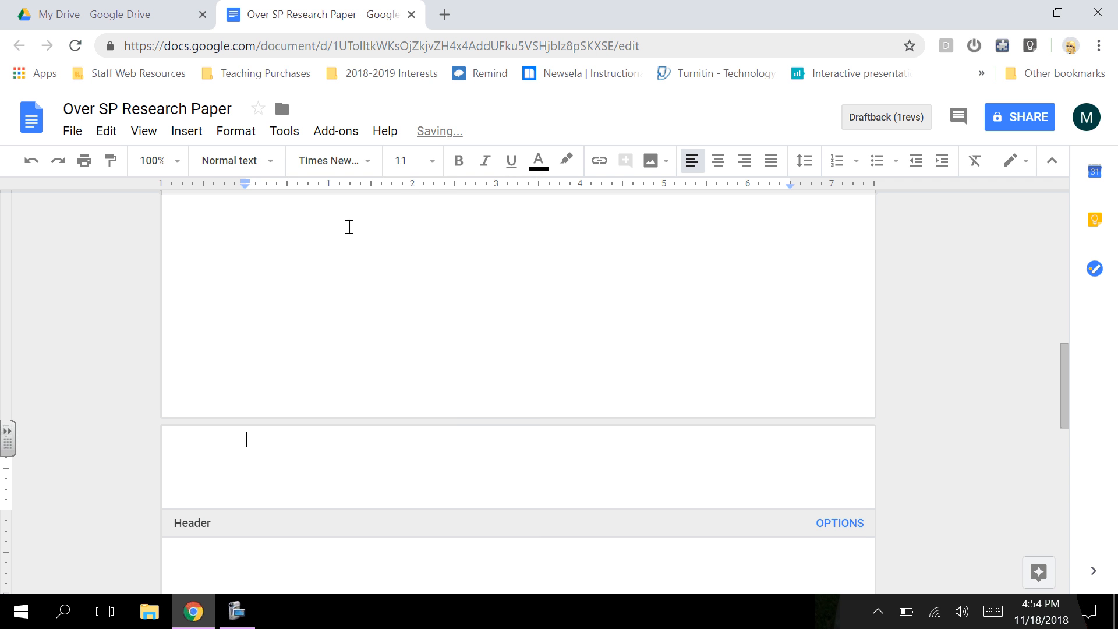
left_click(411, 163)
left_click(417, 291)
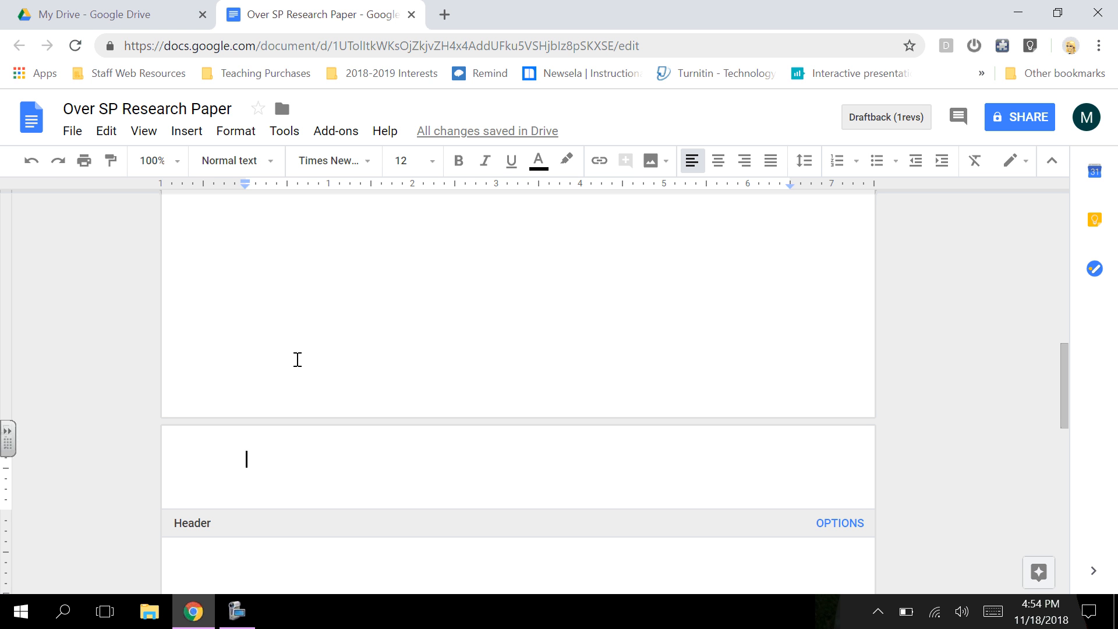
type("T")
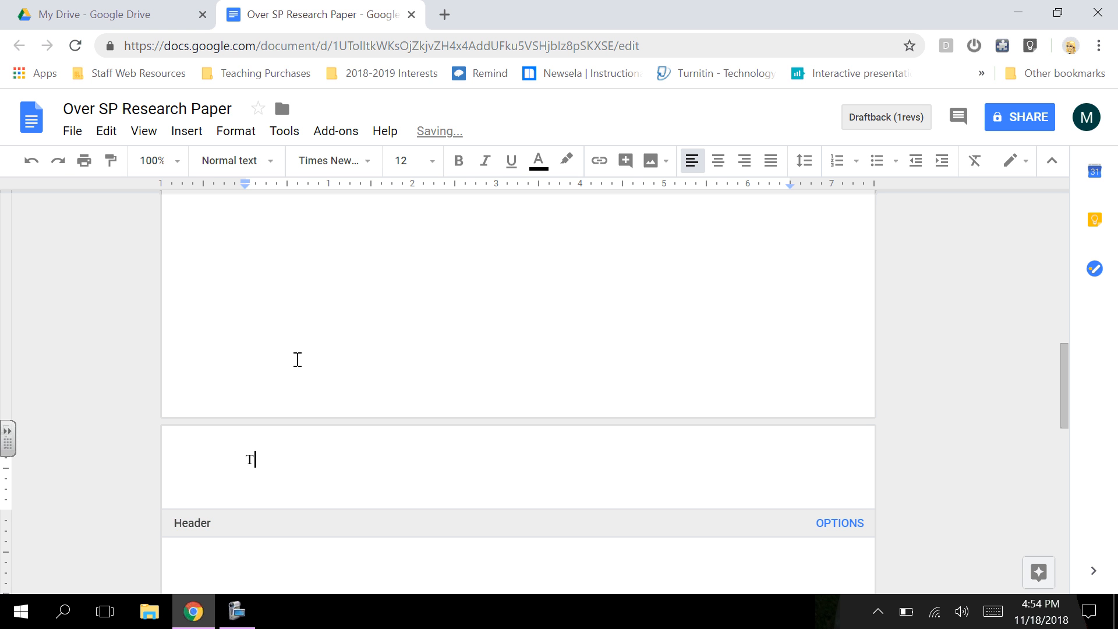
type("ITLE")
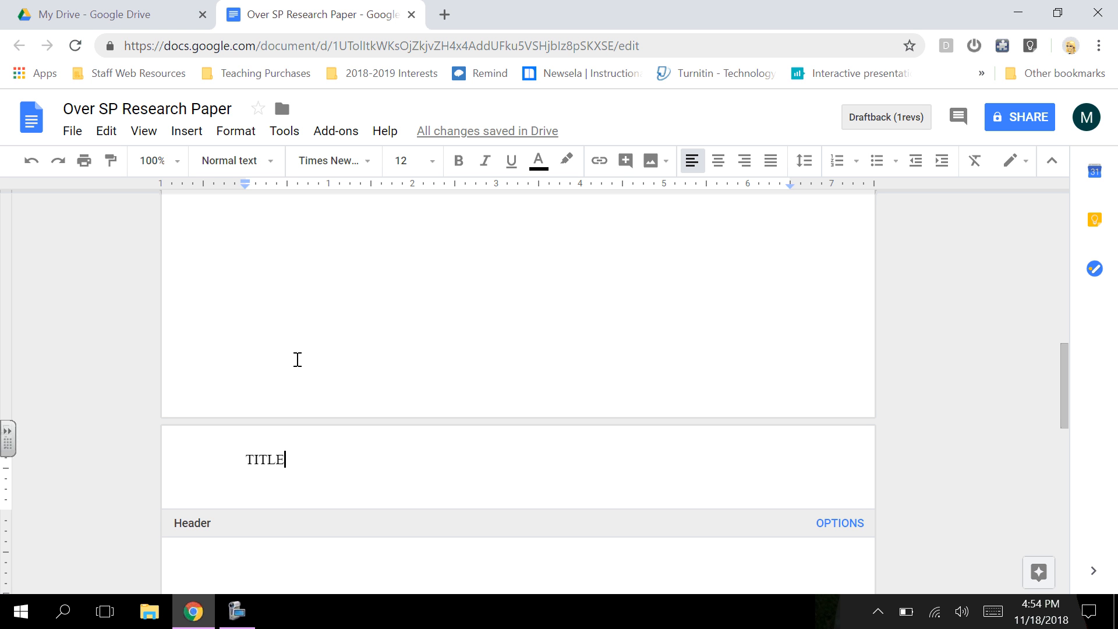
scroll(390, 361, "down", 1)
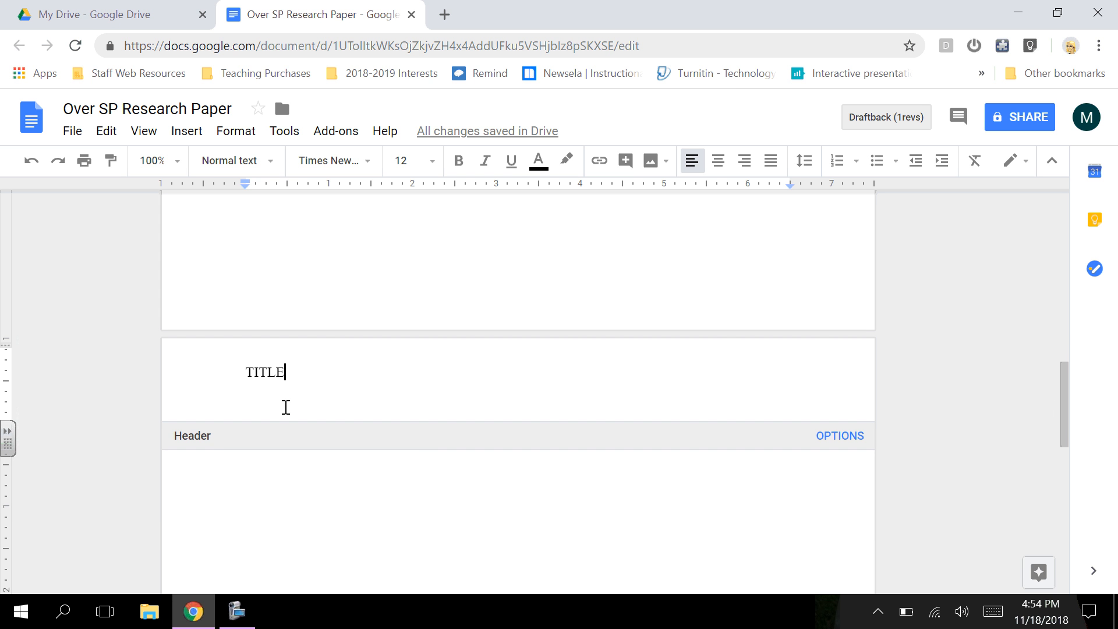
Step: Leave the header, go back up to page 1, and place the cursor on the empty line above Title
left_click(509, 470)
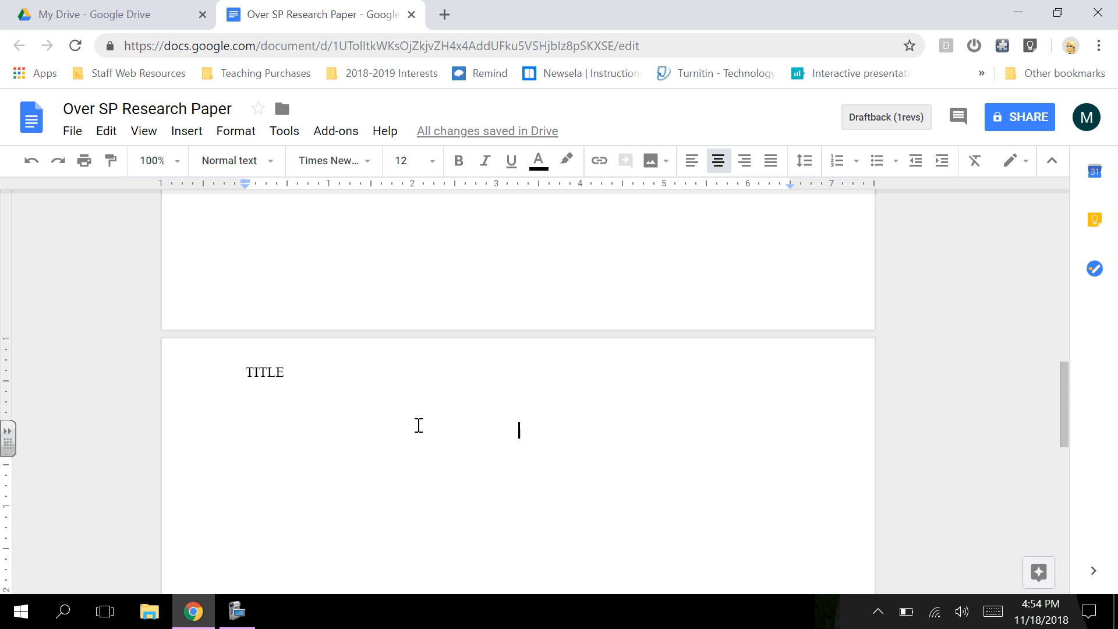
scroll(419, 425, "up", 2)
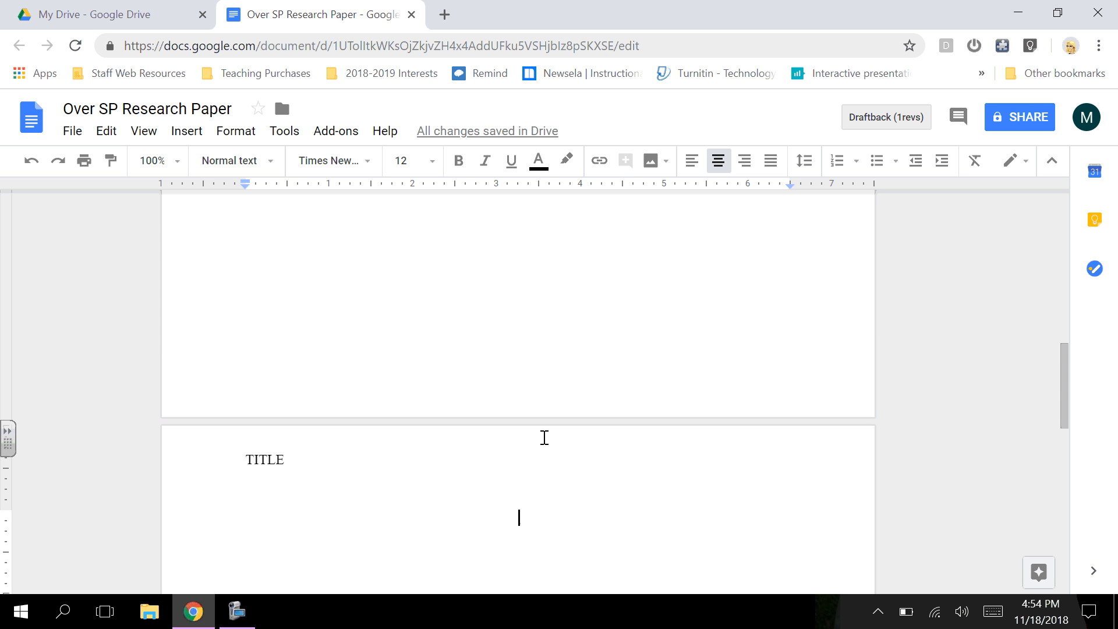
scroll(413, 403, "up", 7)
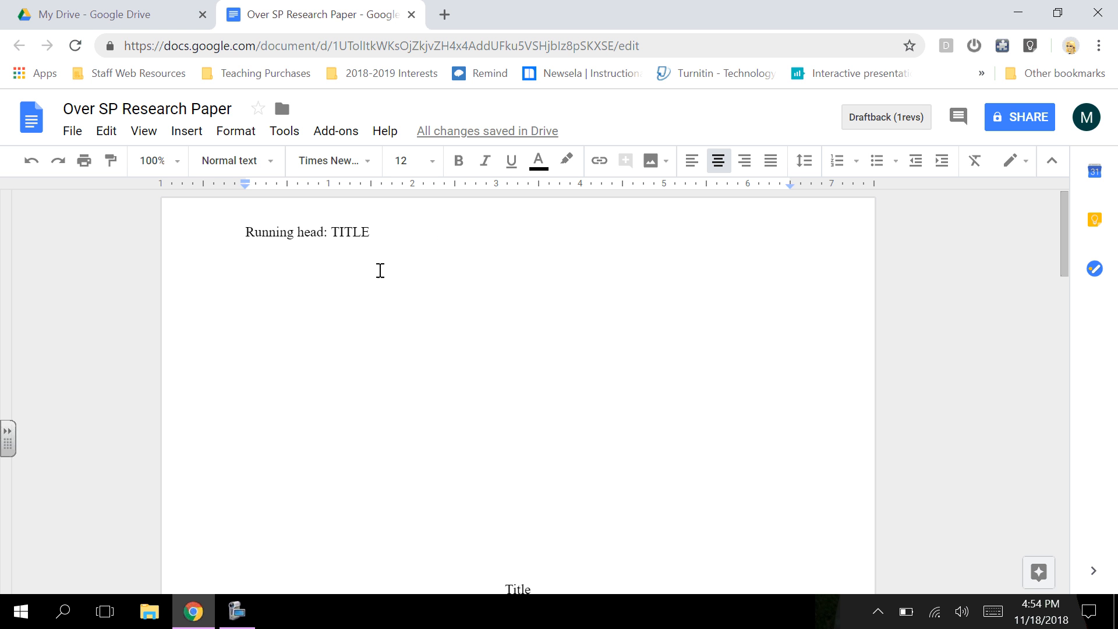
left_click(495, 576)
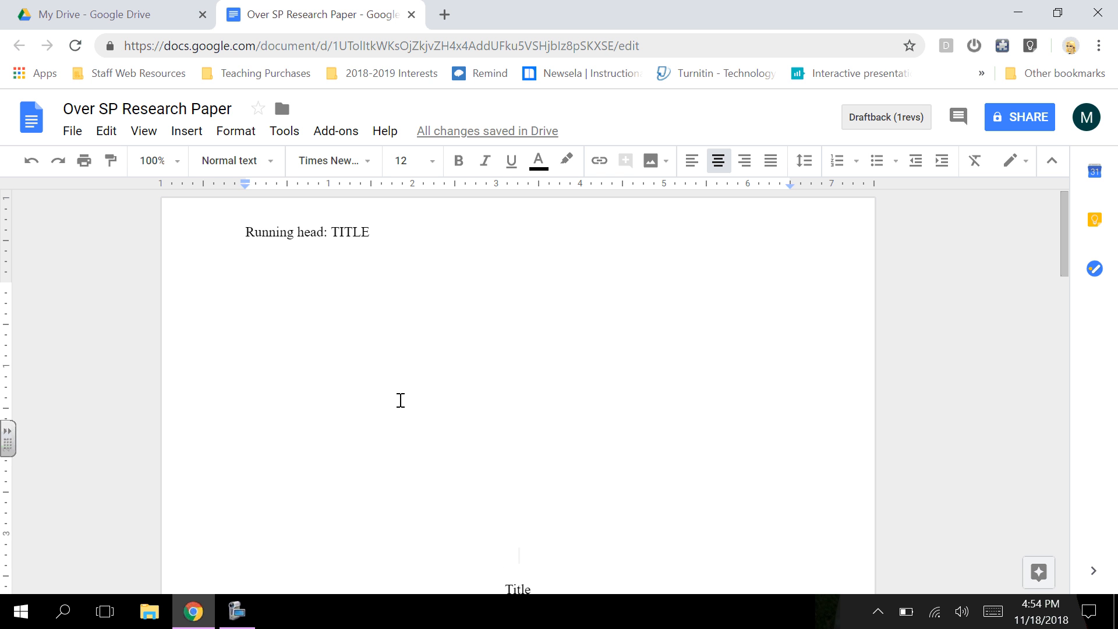
Step: Insert top-right page numbers on every page, including 1 on the title page
left_click(192, 131)
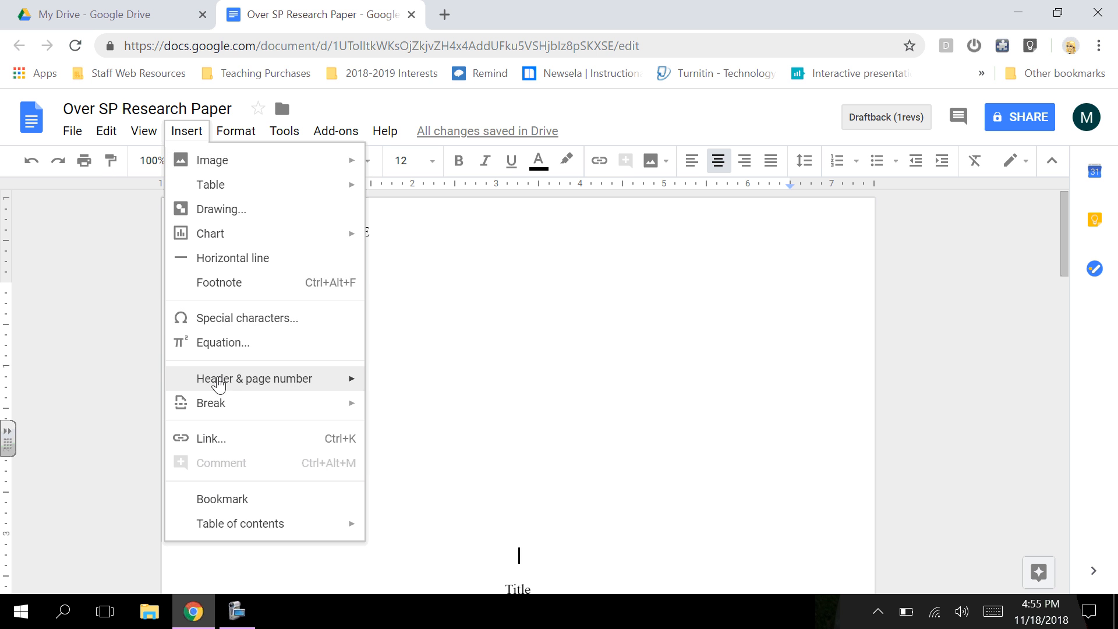
mouse_move(218, 386)
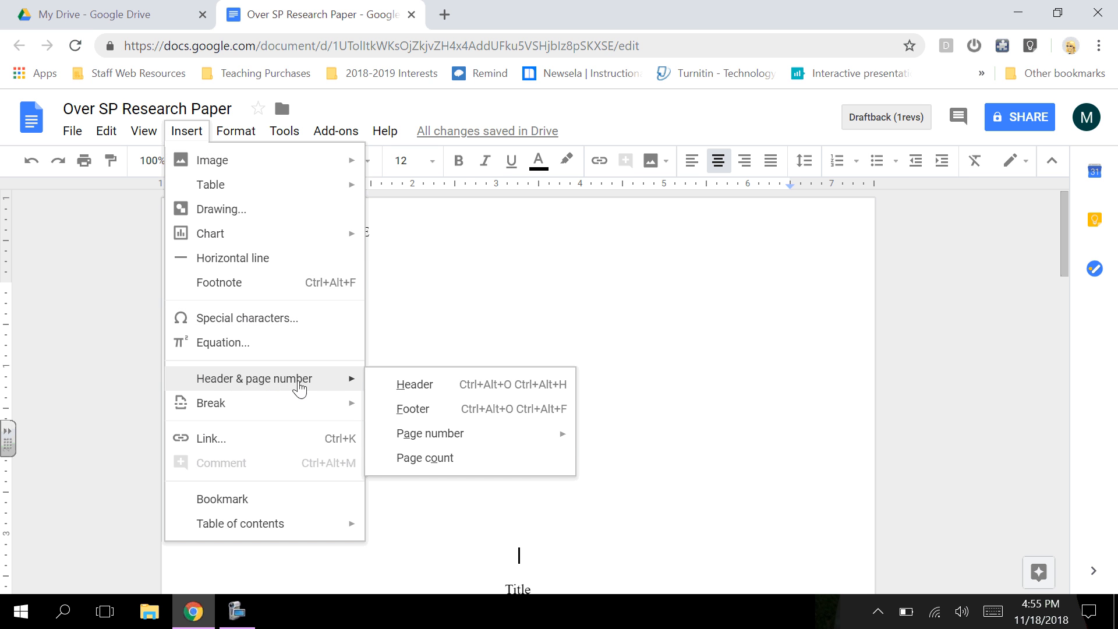
mouse_move(455, 446)
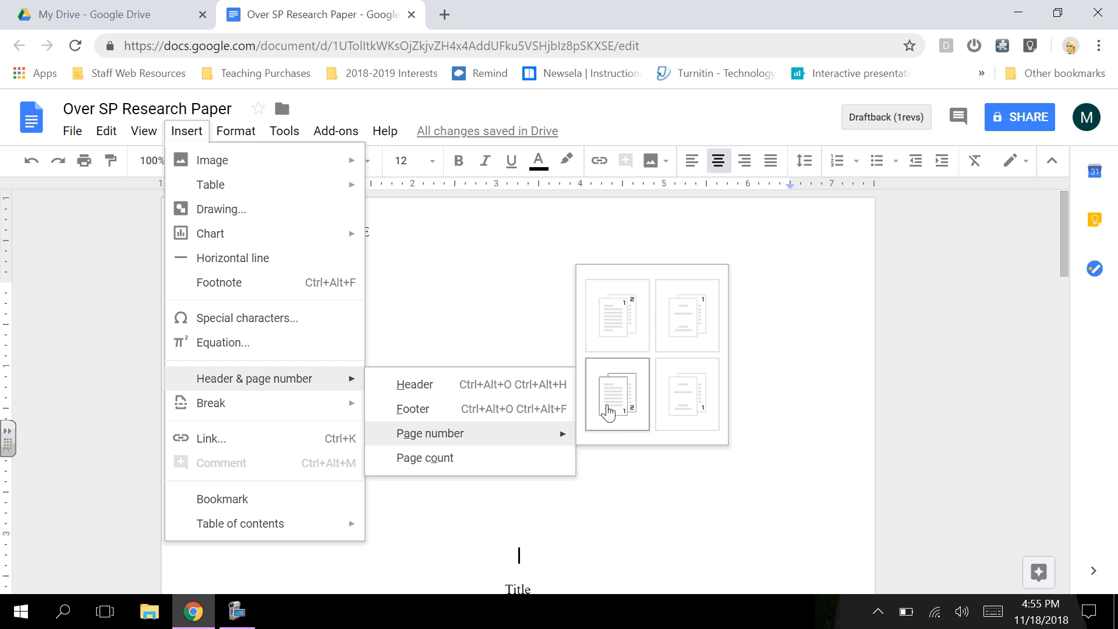
left_click(622, 318)
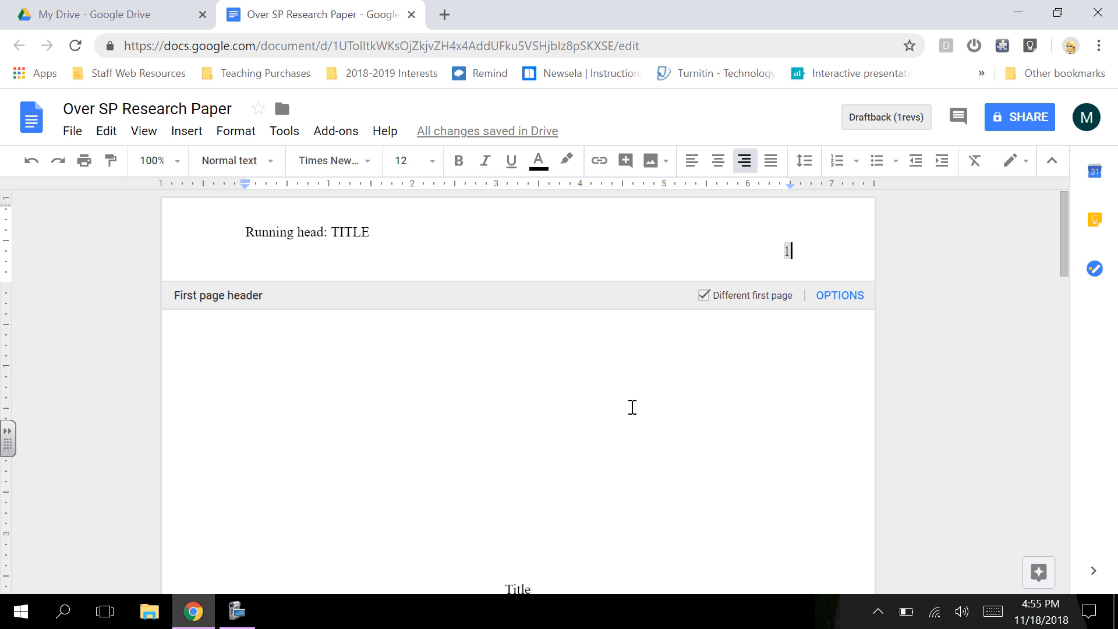
Step: Type the centred heading 'Title' at the top of page 2's body and start a new line
scroll(594, 404, "down", 7)
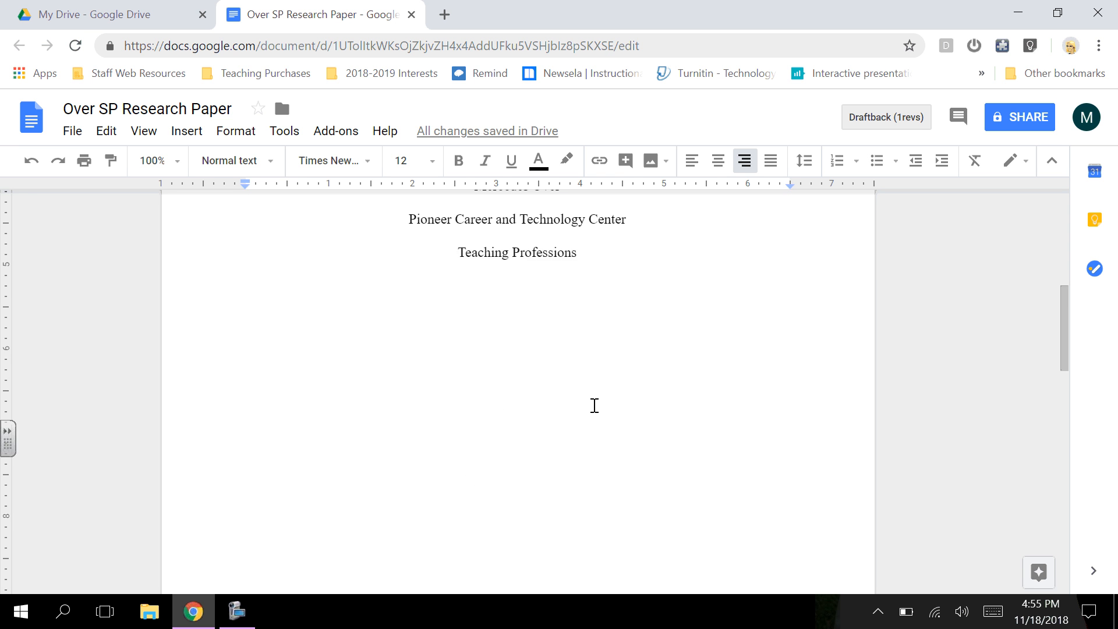
scroll(594, 404, "down", 6)
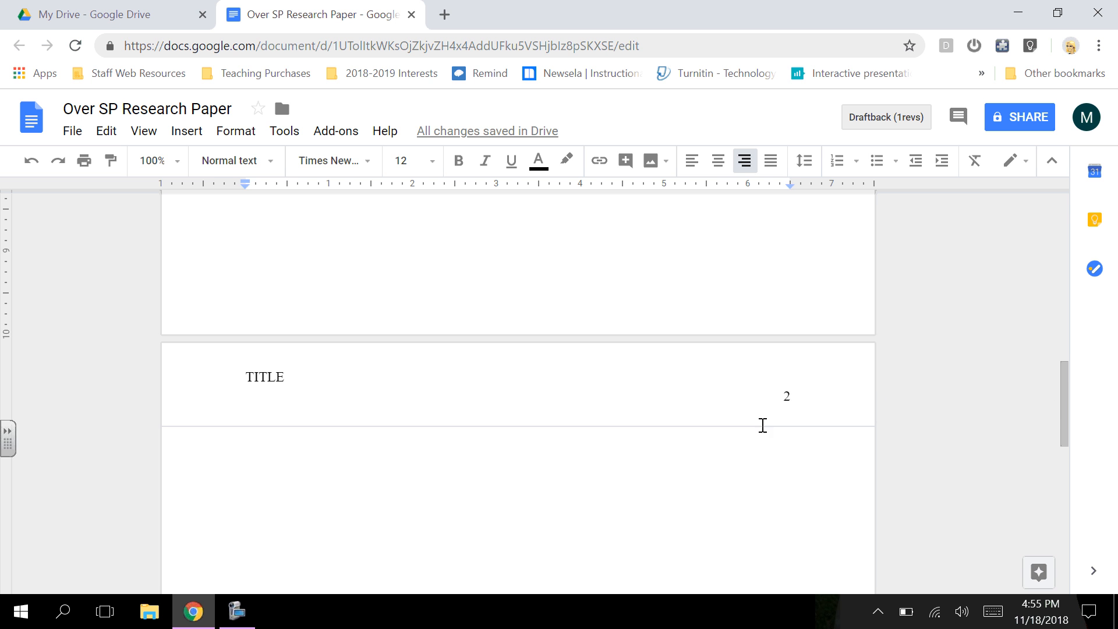
left_click(502, 448)
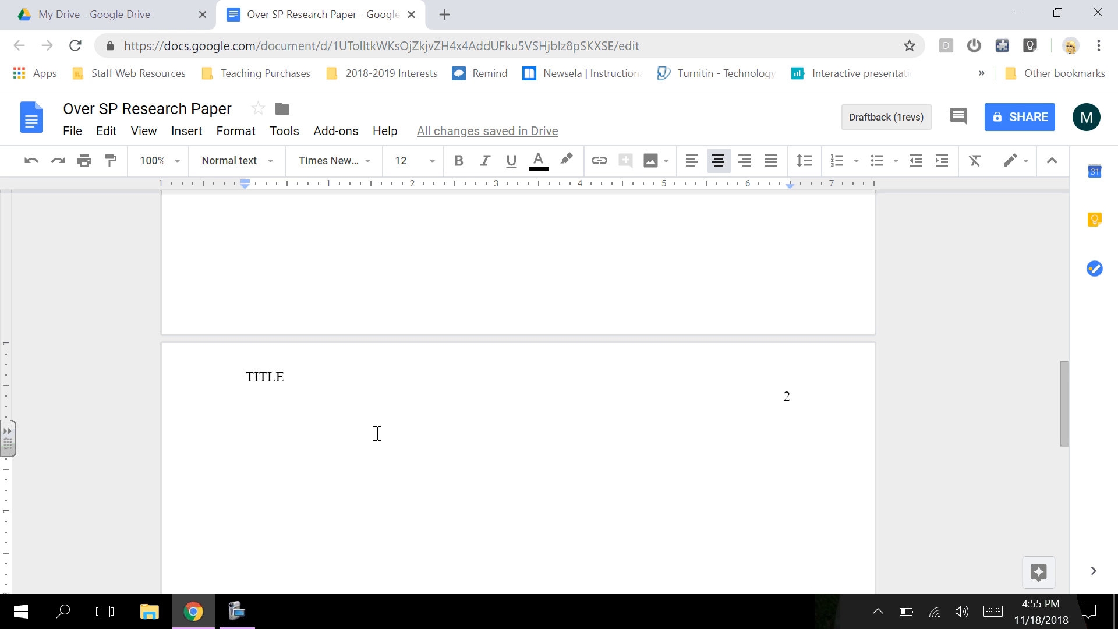
type("Title")
key("Return")
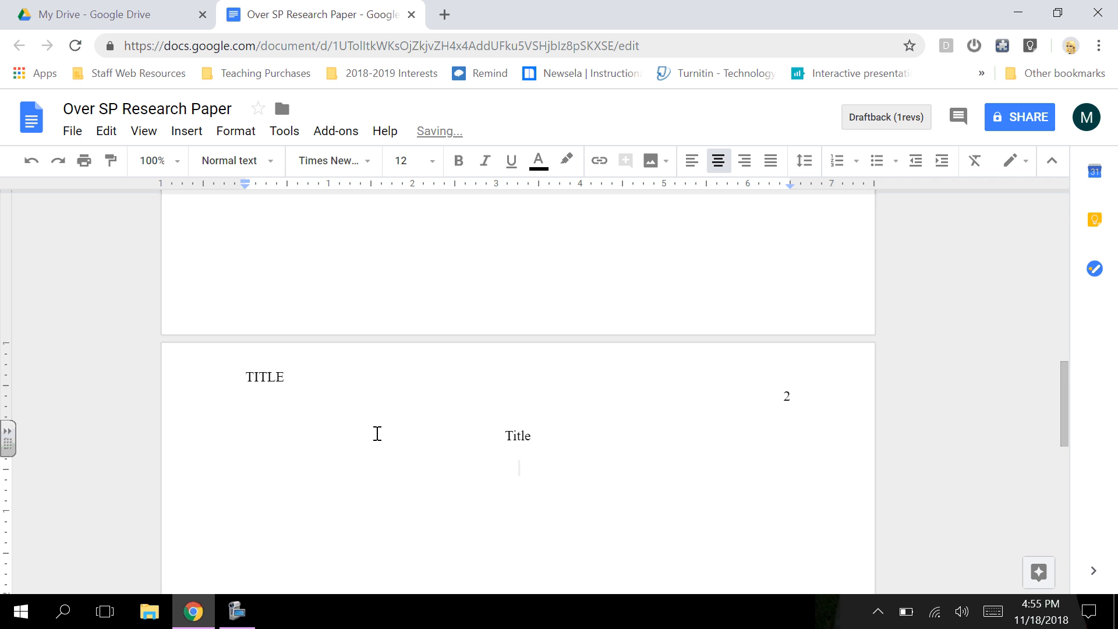
Step: Left-align, indent, and write 'Here is where your first sentence will go.' below the heading
left_click(691, 163)
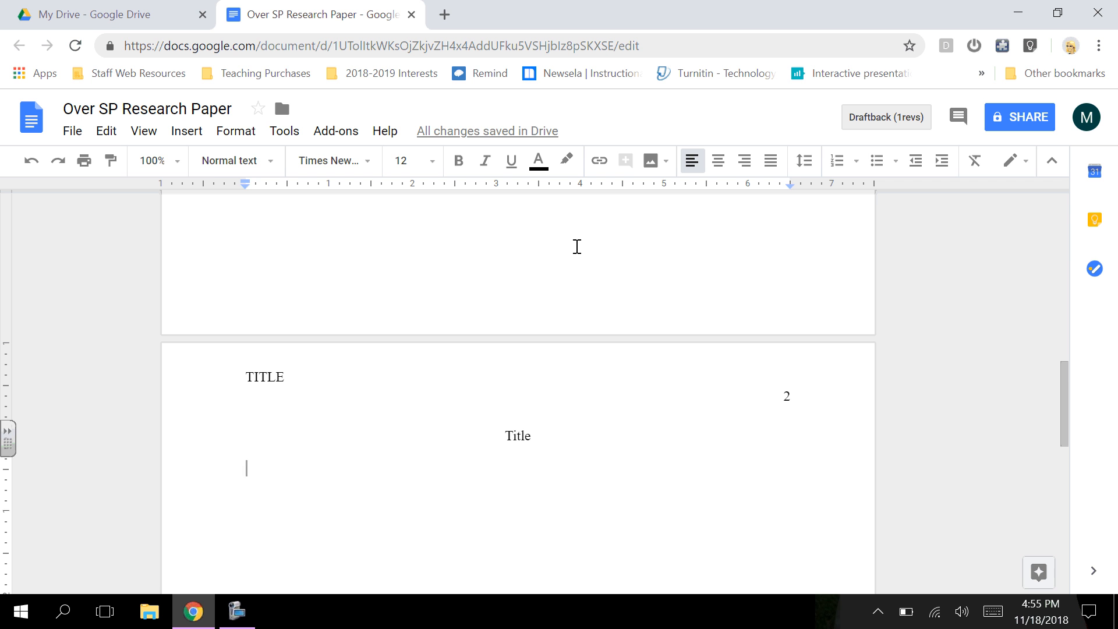
key("Tab")
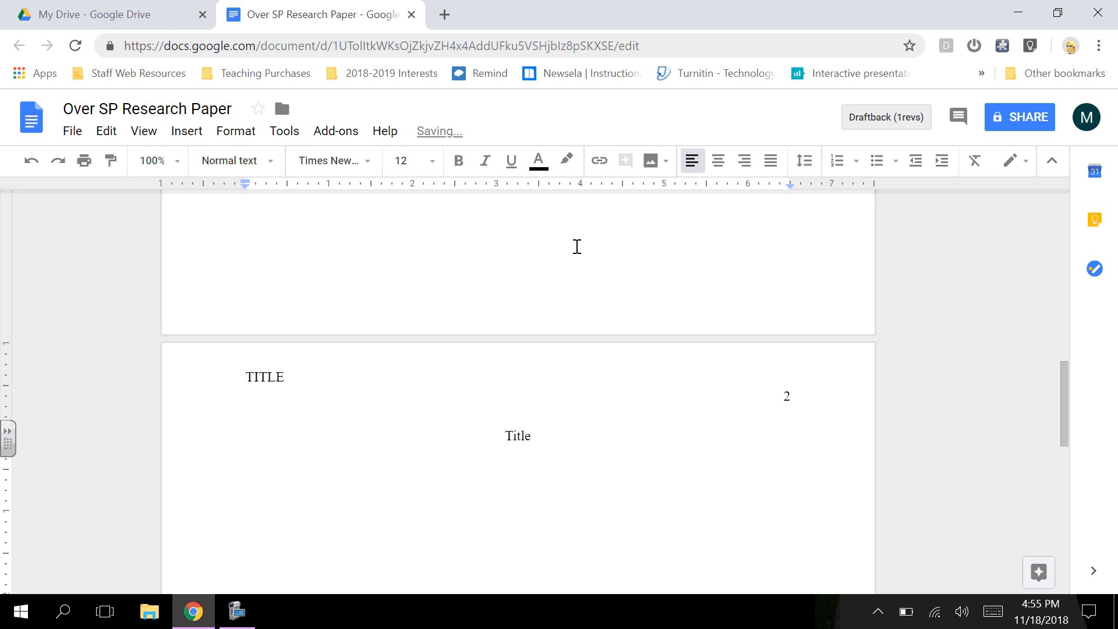
type("Here is where ")
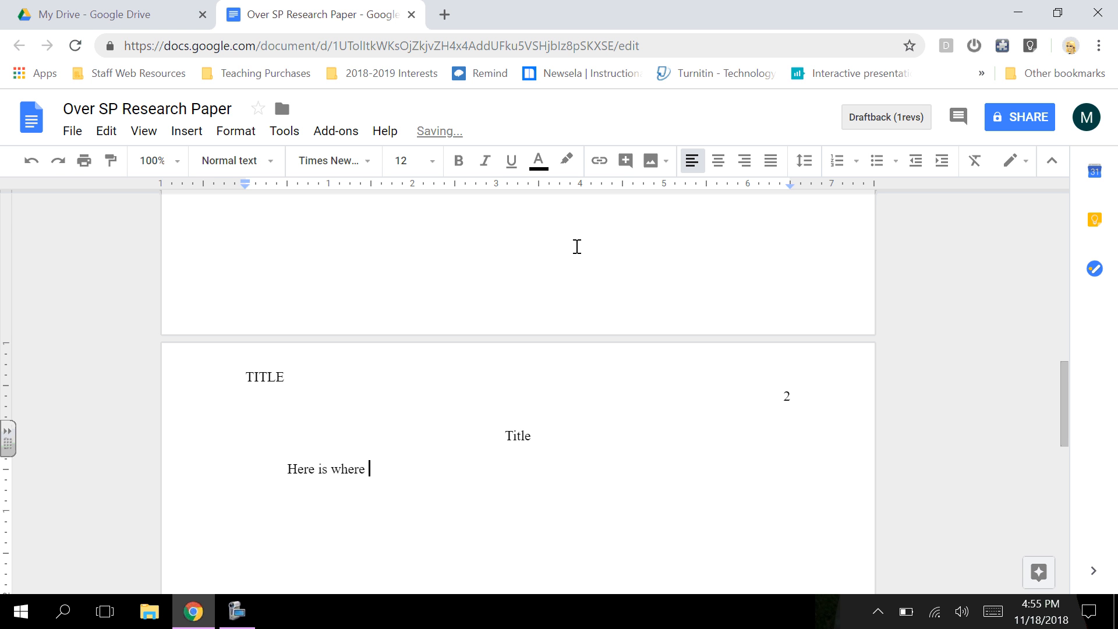
type("your first sentence will g")
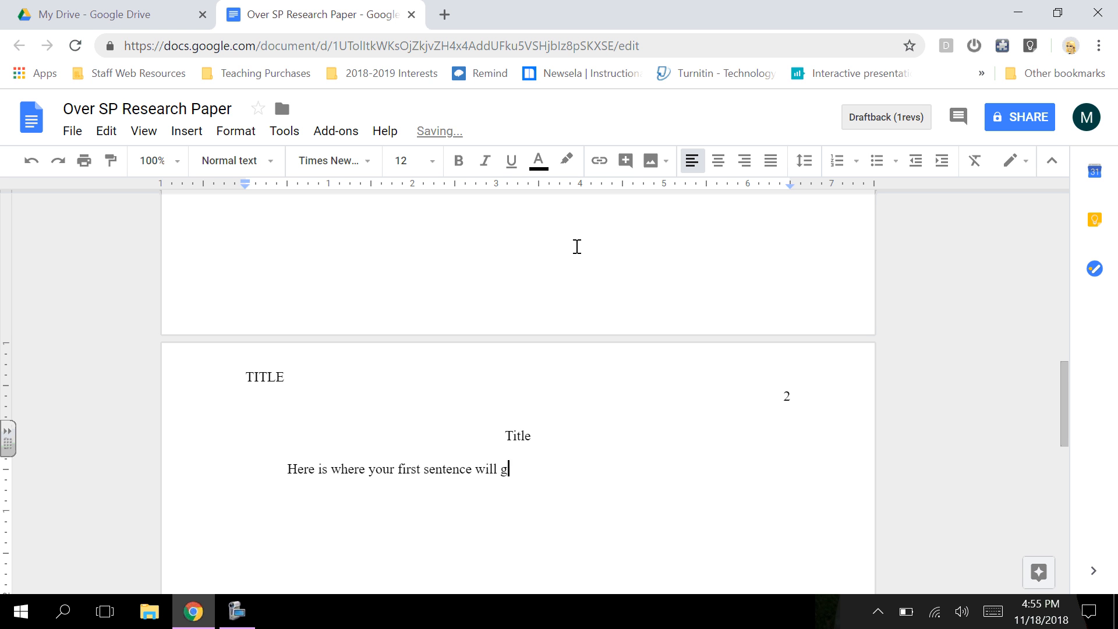
type("o.")
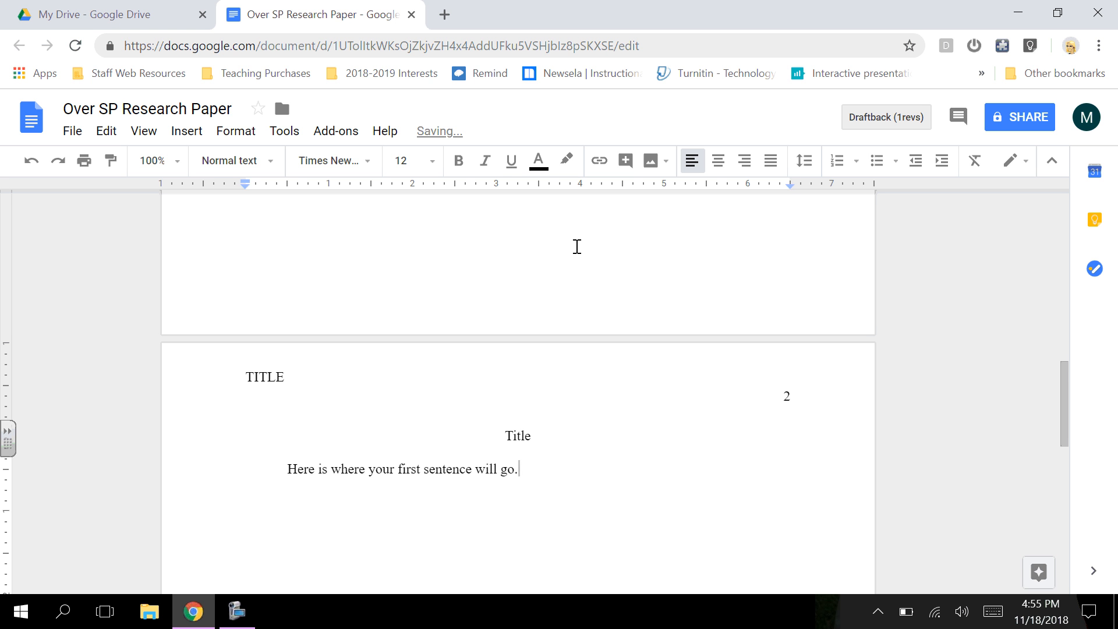